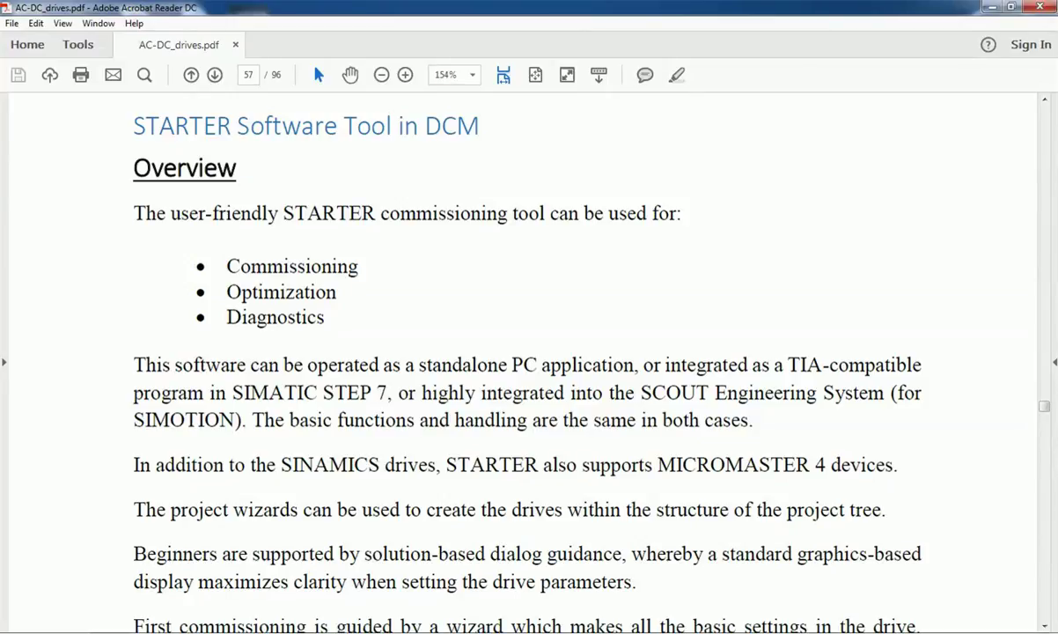
Scroll page 57 down to the paragraph on wizard-guided first commissioning
{"action": "scroll", "coordinate": [811, 467], "scroll_direction": "down", "scroll_amount": 3}
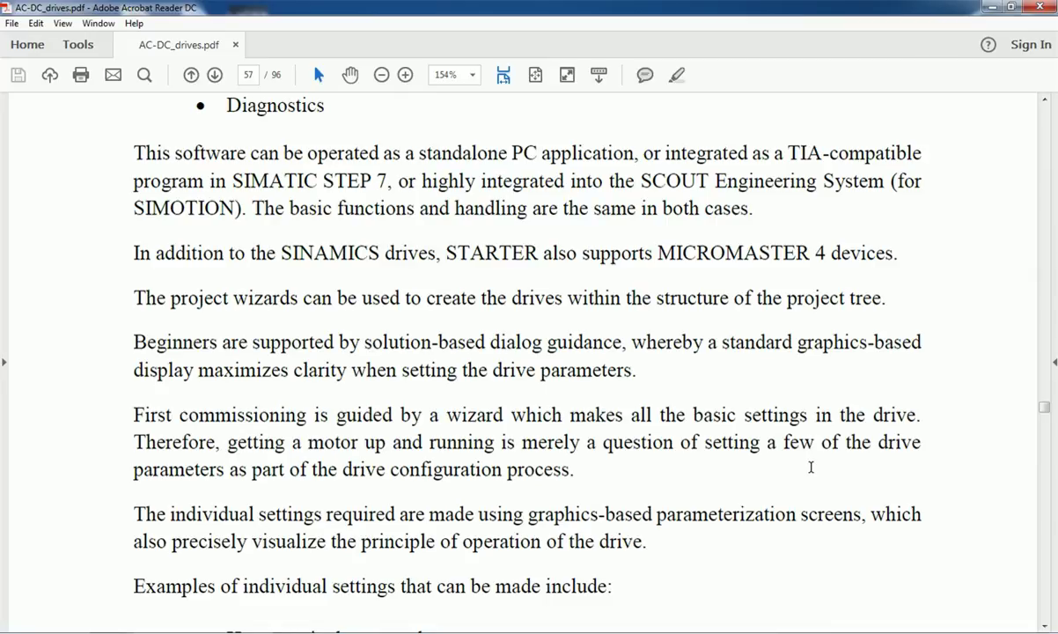
Scroll past the end of page 57 to page 58's diagnostics functions and performance features
{"action": "scroll", "coordinate": [811, 467], "scroll_direction": "down", "scroll_amount": 3}
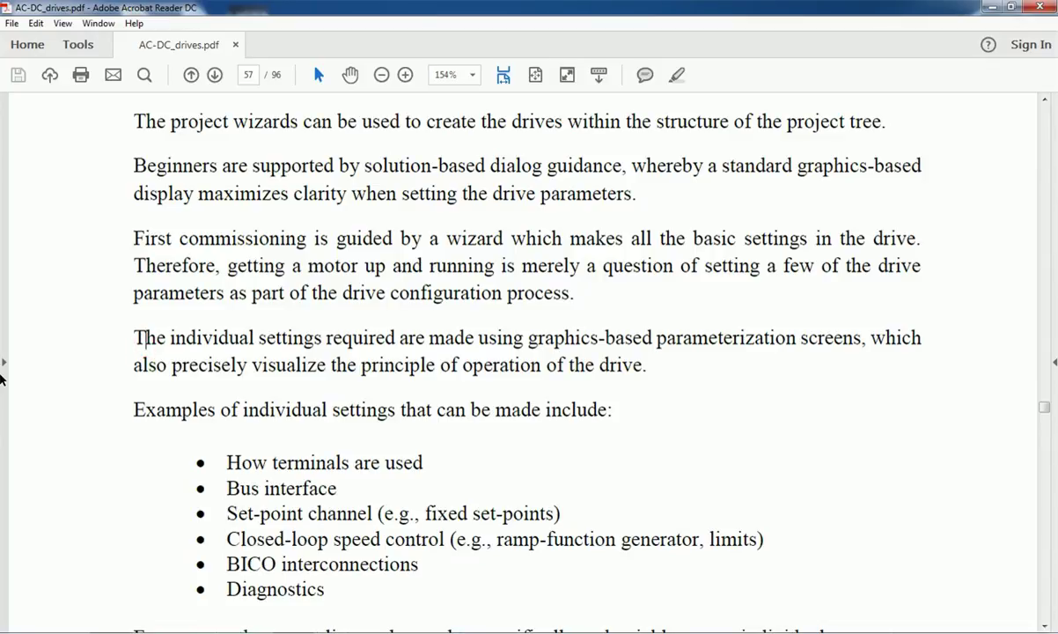
{"action": "scroll", "coordinate": [3, 378], "scroll_direction": "down", "scroll_amount": 1}
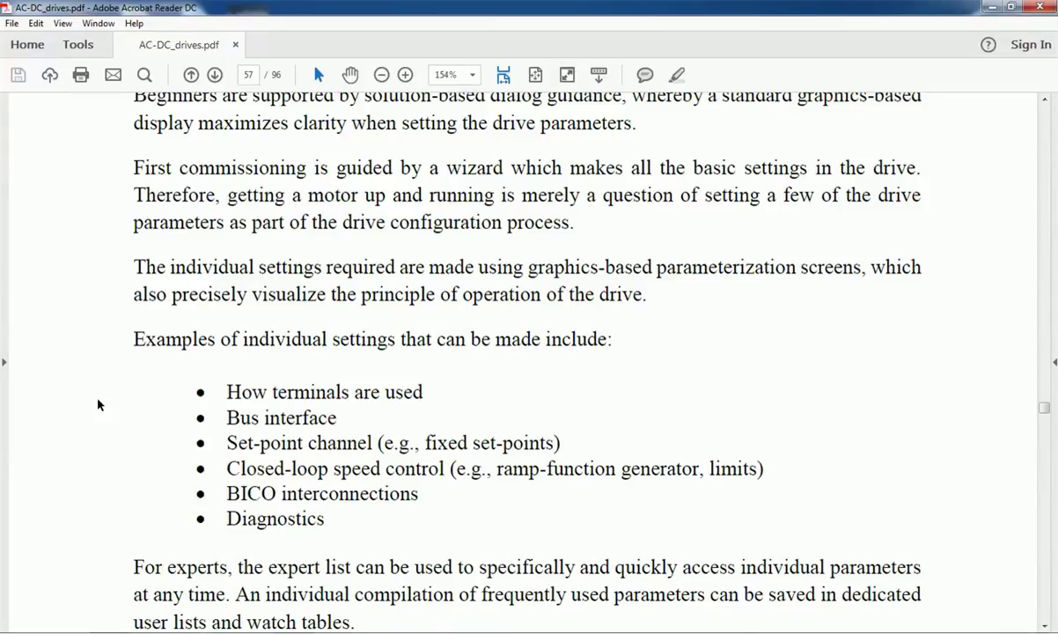
{"action": "scroll", "coordinate": [99, 404], "scroll_direction": "down", "scroll_amount": 1}
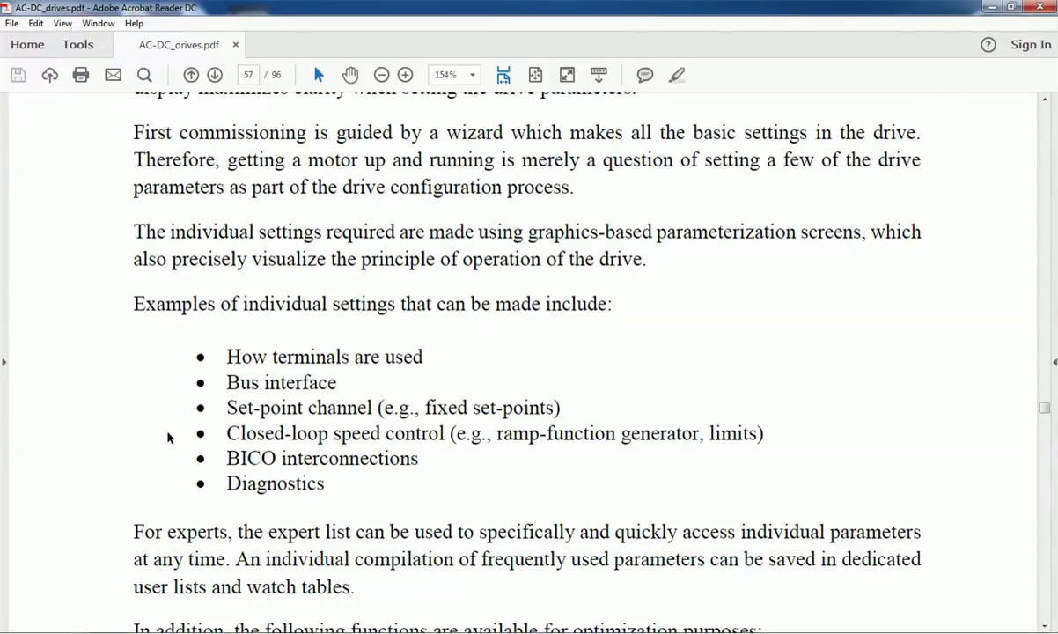
{"action": "scroll", "coordinate": [168, 437], "scroll_direction": "down", "scroll_amount": 2}
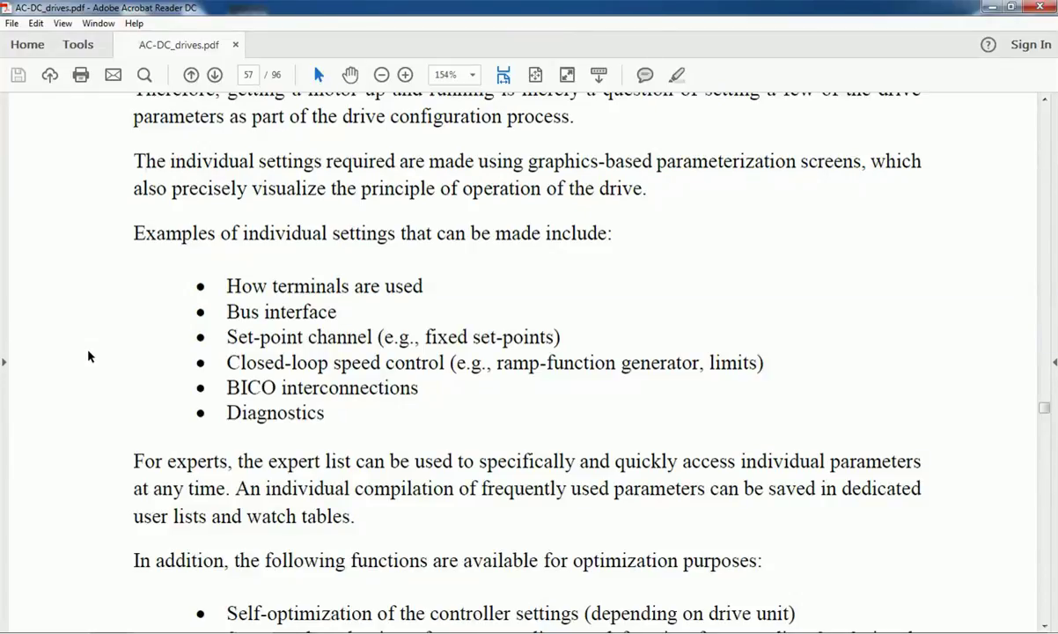
{"action": "scroll", "coordinate": [88, 355], "scroll_direction": "down", "scroll_amount": 3}
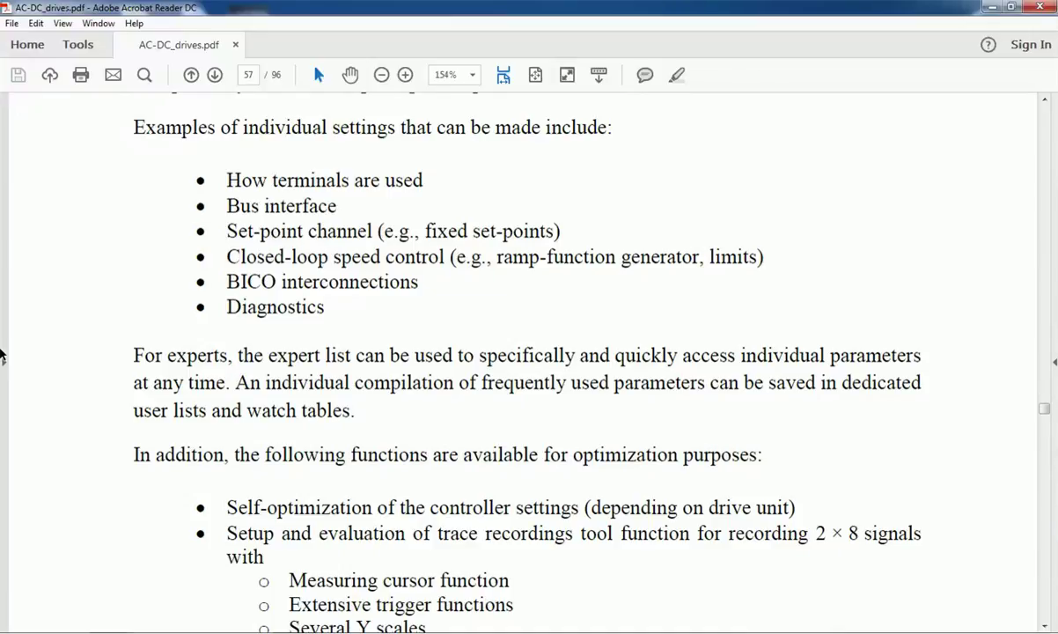
{"action": "scroll", "coordinate": [1, 354], "scroll_direction": "down", "scroll_amount": 3}
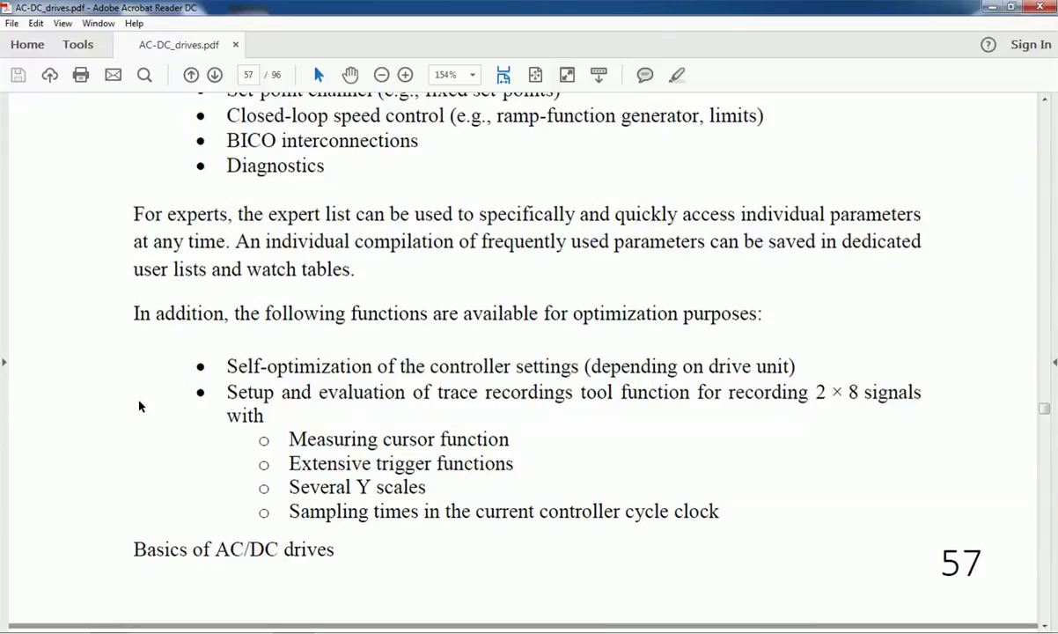
{"action": "scroll", "coordinate": [138, 405], "scroll_direction": "down", "scroll_amount": 5}
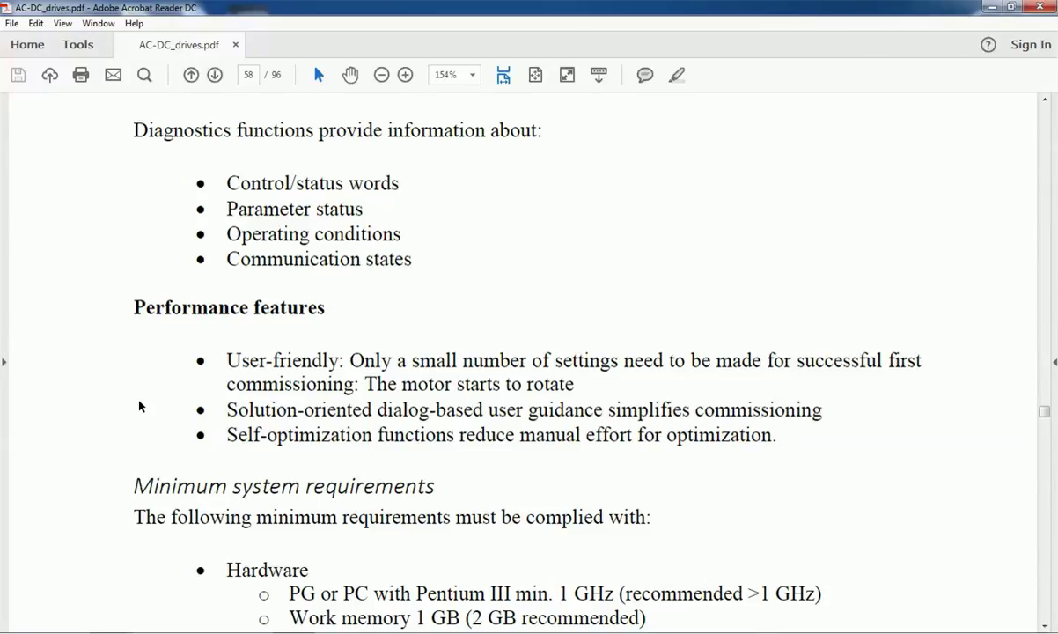
Scroll page 58 to the minimum hardware and software requirements, including 64-bit Windows versions
{"action": "scroll", "coordinate": [139, 406], "scroll_direction": "down", "scroll_amount": 3}
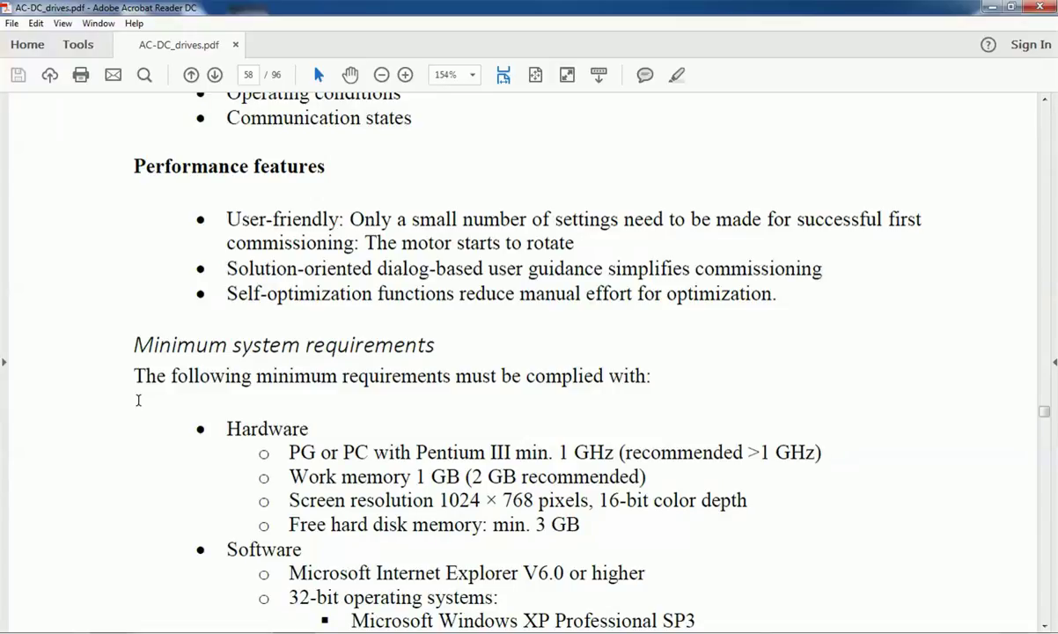
{"action": "scroll", "coordinate": [138, 399], "scroll_direction": "down", "scroll_amount": 4}
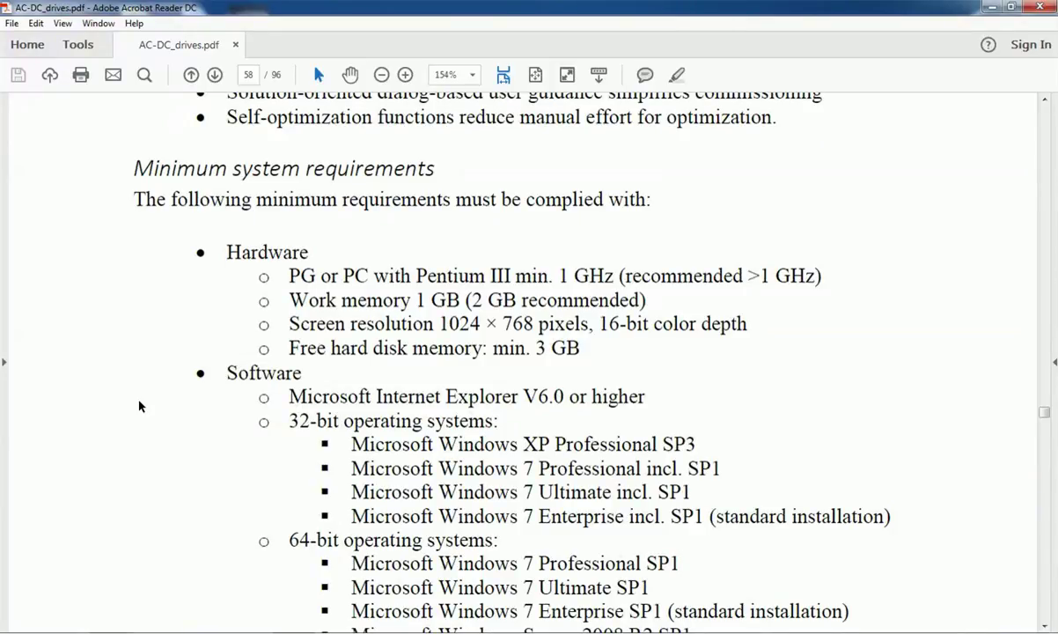
{"action": "scroll", "coordinate": [138, 406], "scroll_direction": "down", "scroll_amount": 2}
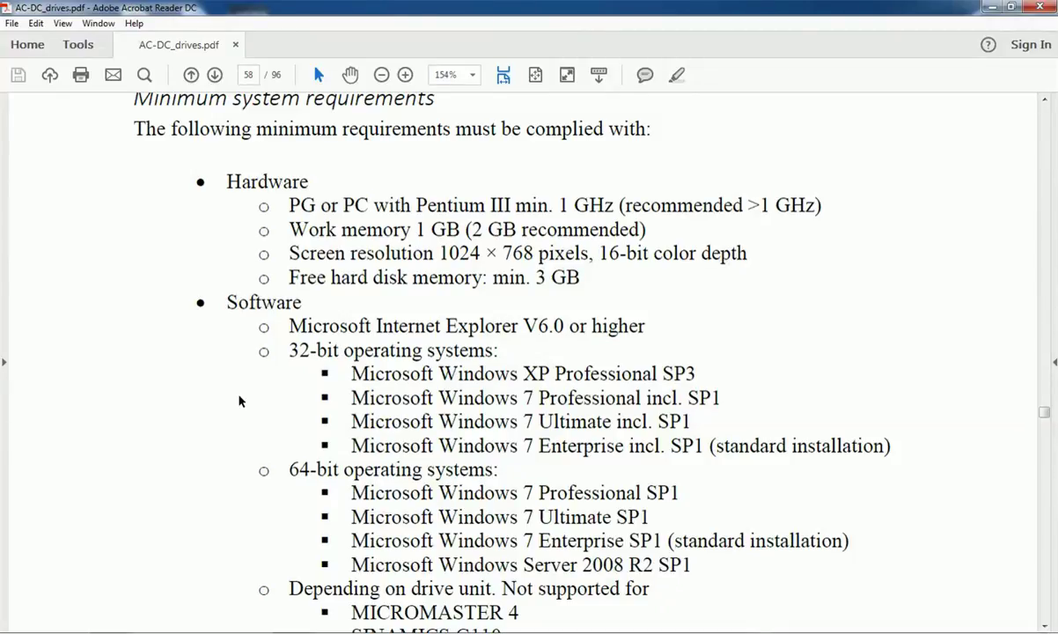
Scroll down to the Integration section at the end of page 58
{"action": "scroll", "coordinate": [238, 400], "scroll_direction": "down", "scroll_amount": 2}
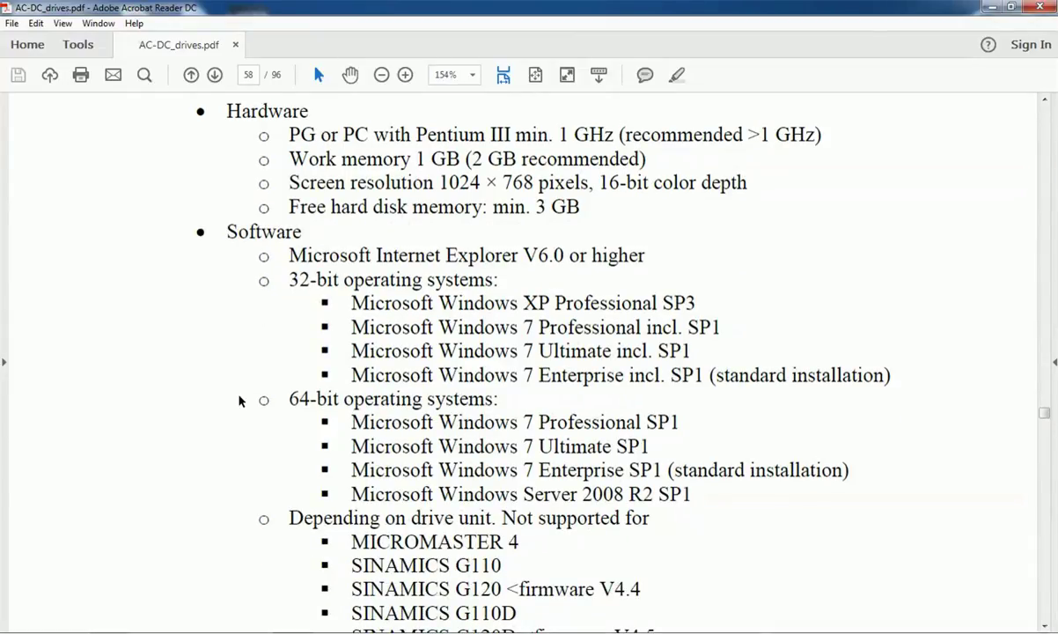
{"action": "scroll", "coordinate": [239, 400], "scroll_direction": "down", "scroll_amount": 1}
{"action": "scroll", "coordinate": [153, 396], "scroll_direction": "down", "scroll_amount": 3}
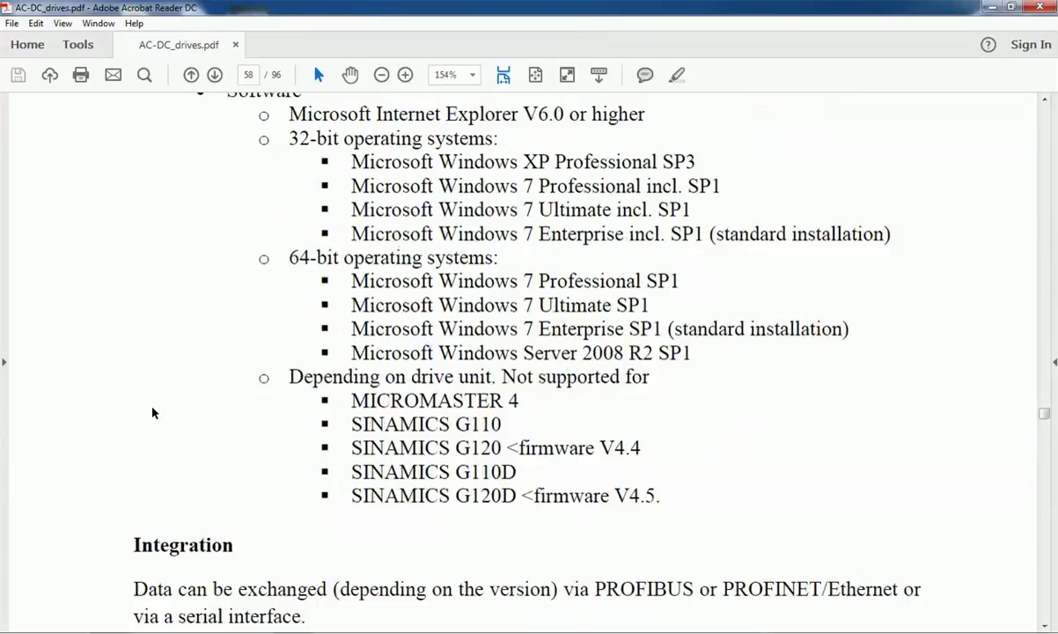
{"action": "scroll", "coordinate": [152, 411], "scroll_direction": "up", "scroll_amount": 2}
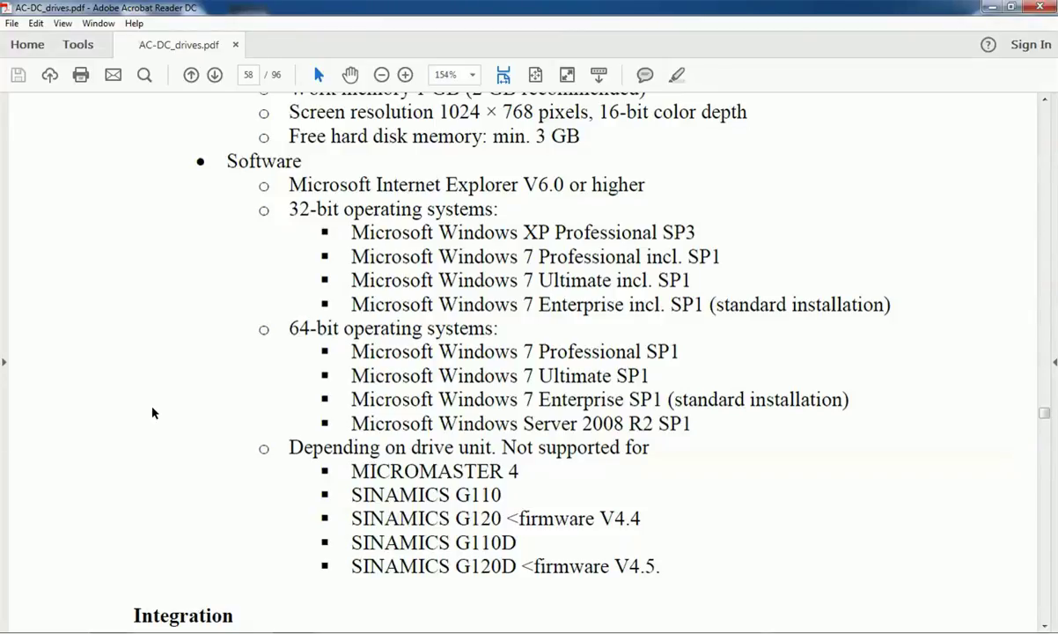
{"action": "scroll", "coordinate": [152, 412], "scroll_direction": "down", "scroll_amount": 5}
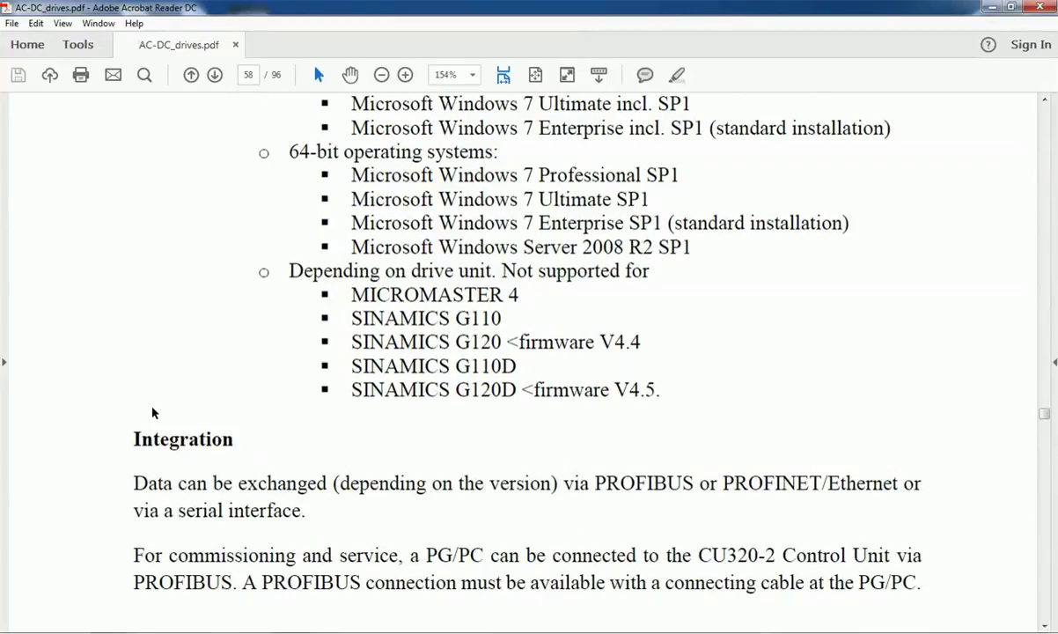
{"action": "scroll", "coordinate": [152, 412], "scroll_direction": "down", "scroll_amount": 3}
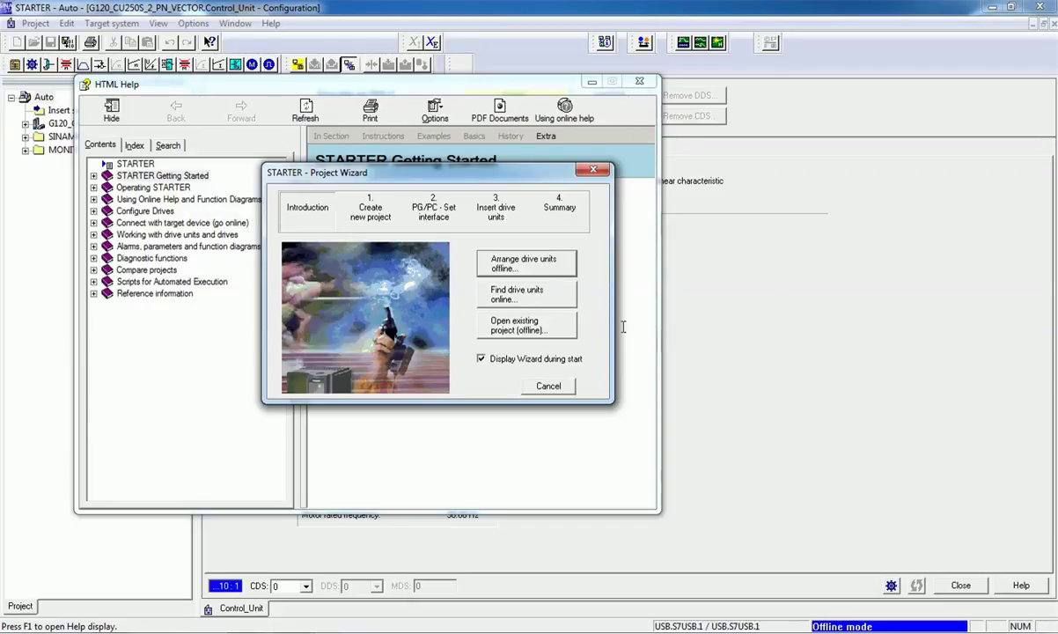
Close the Project Wizard and HTML Help, then expand the G120_CU250S_2_PN_VECTOR drive unit
{"action": "left_click", "coordinate": [595, 174]}
{"action": "left_click", "coordinate": [639, 81]}
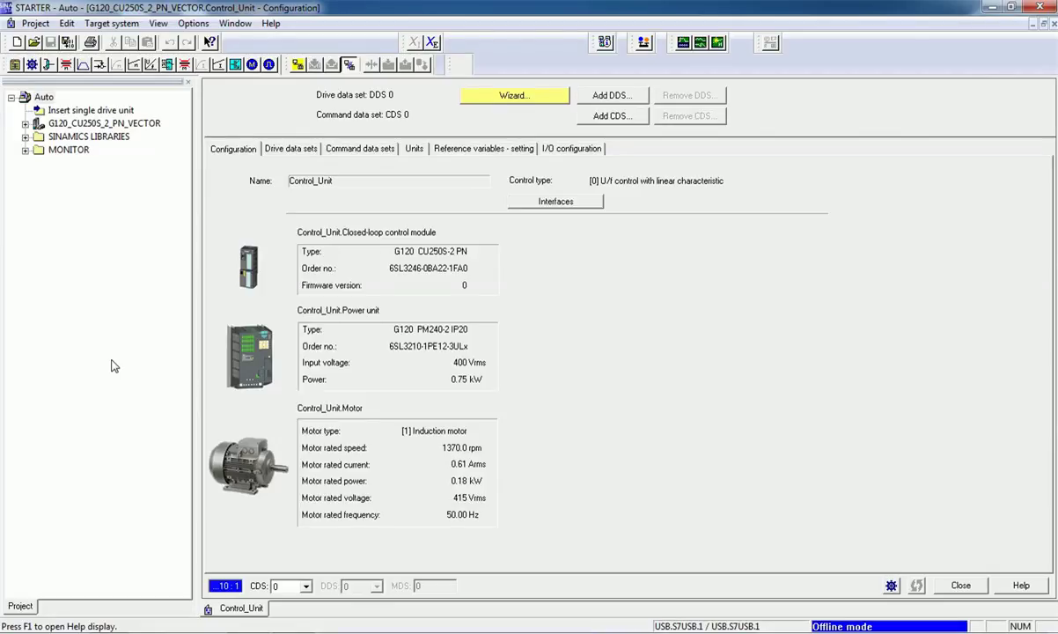
{"action": "double_click", "coordinate": [105, 124]}
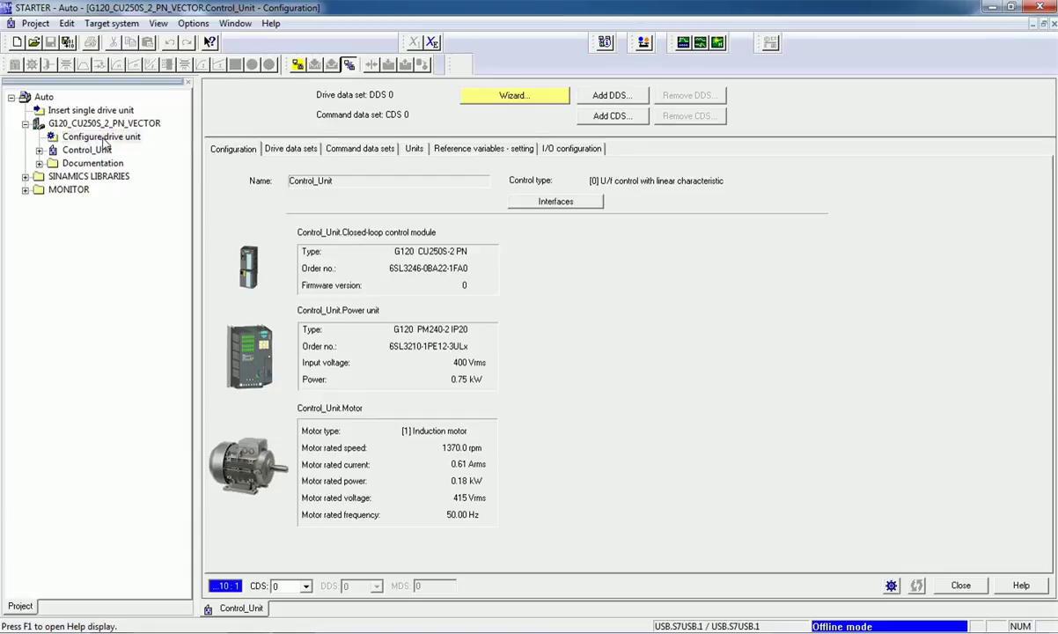
Open the drive unit configuration and leave the power unit settings unchanged
{"action": "double_click", "coordinate": [100, 136]}
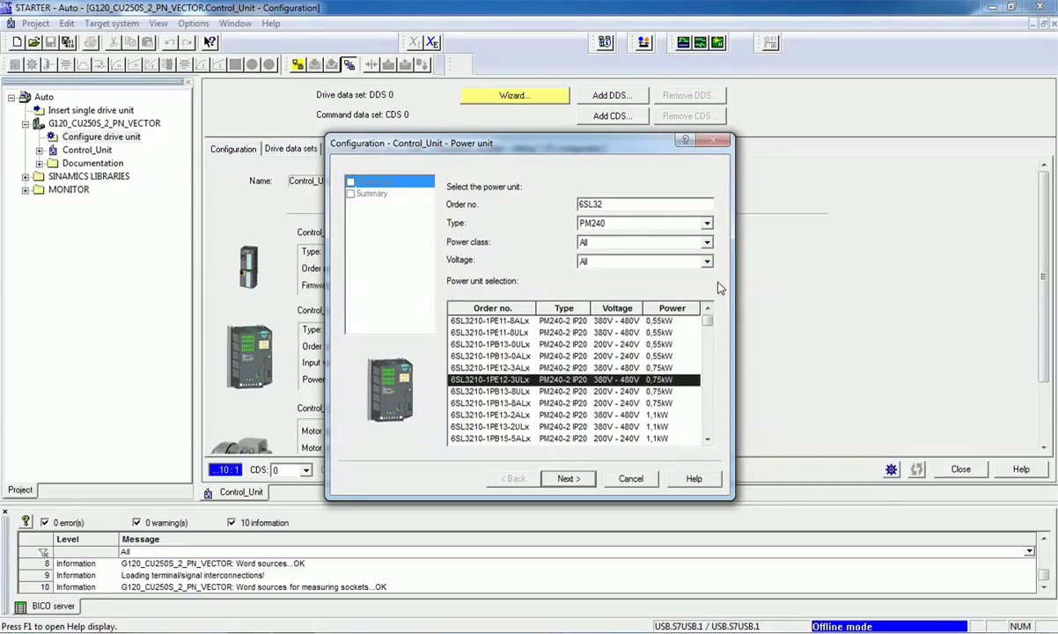
{"action": "left_click", "coordinate": [643, 478]}
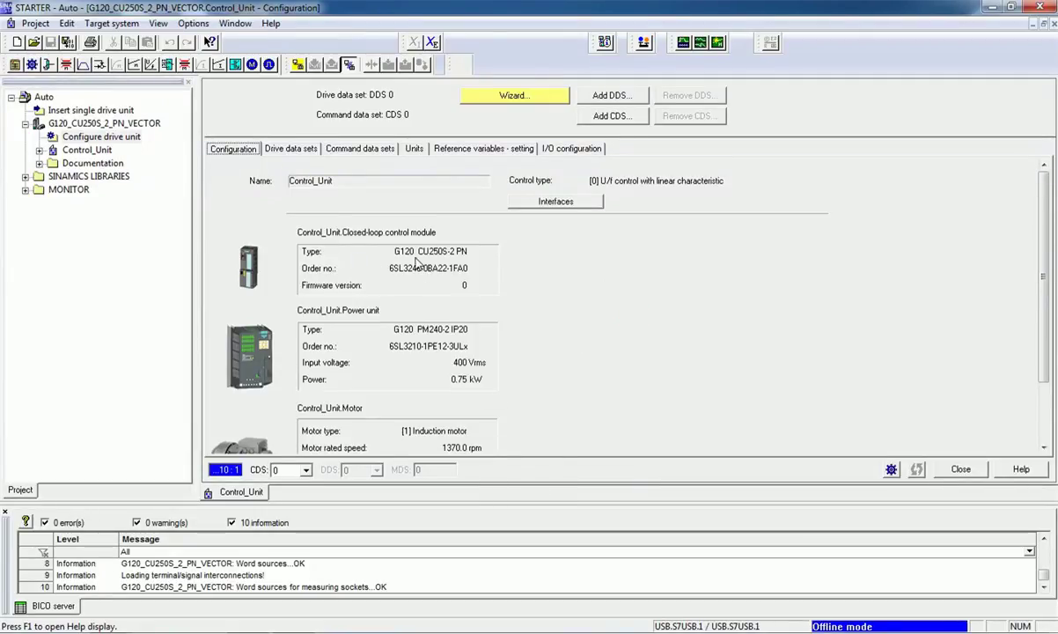
{"action": "scroll", "coordinate": [393, 248], "scroll_direction": "down", "scroll_amount": 3}
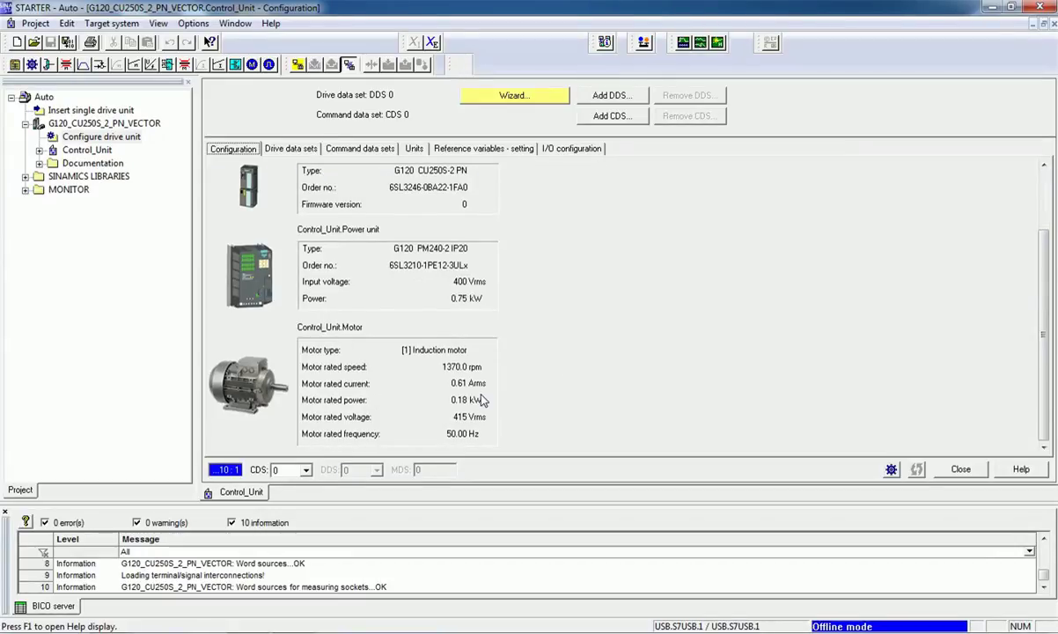
{"action": "scroll", "coordinate": [482, 401], "scroll_direction": "up", "scroll_amount": 3}
Step into the Control_Unit configuration wizard, cancel it, and expand the Control_Unit entries
{"action": "left_click", "coordinate": [539, 94]}
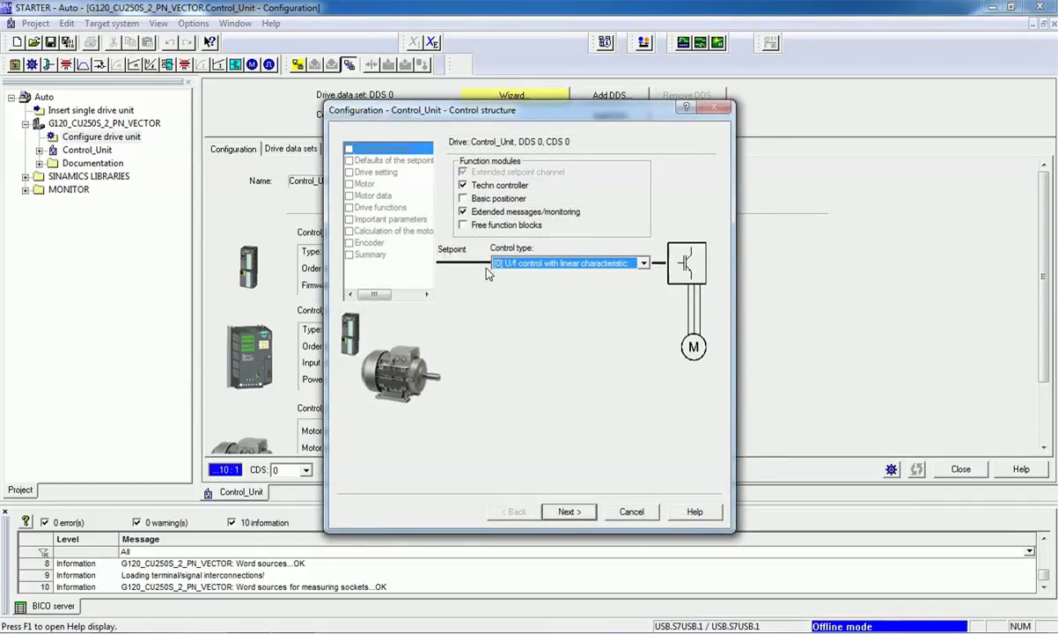
{"action": "left_click", "coordinate": [570, 511]}
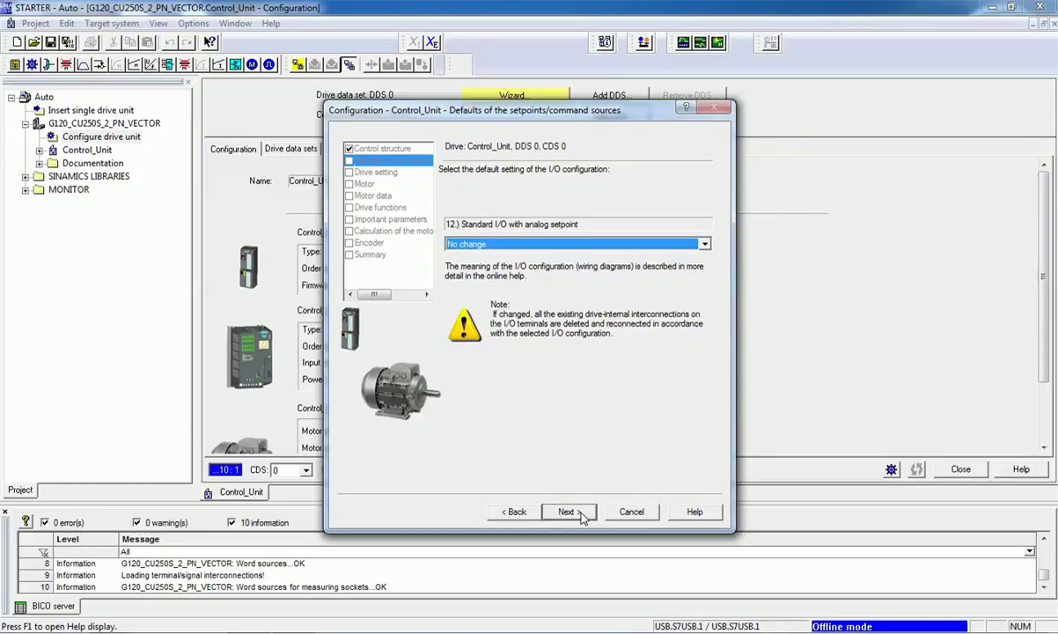
{"action": "left_click", "coordinate": [631, 512]}
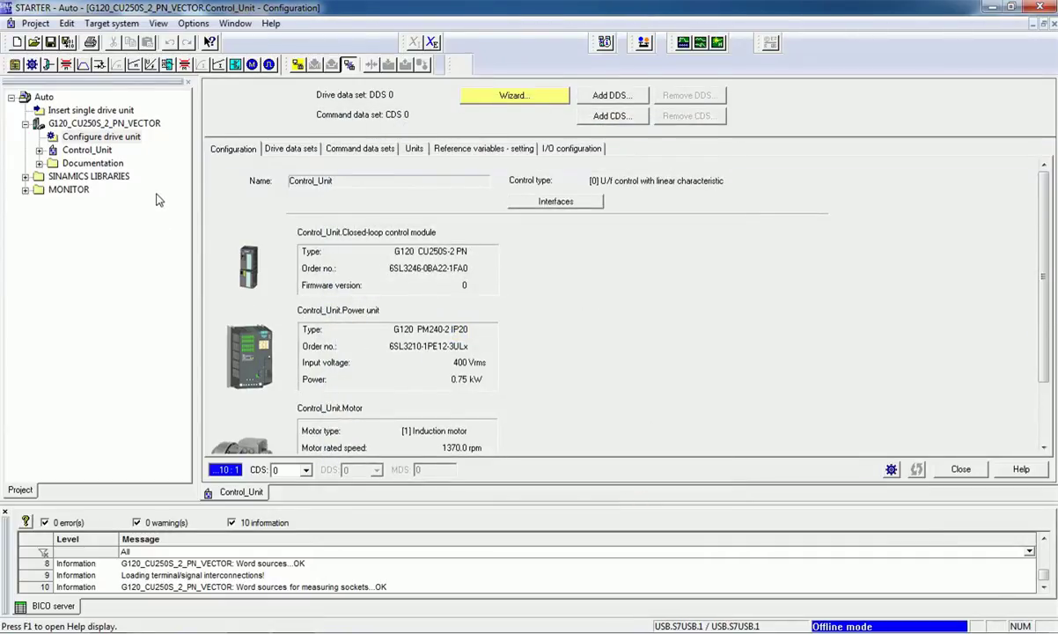
{"action": "double_click", "coordinate": [84, 150]}
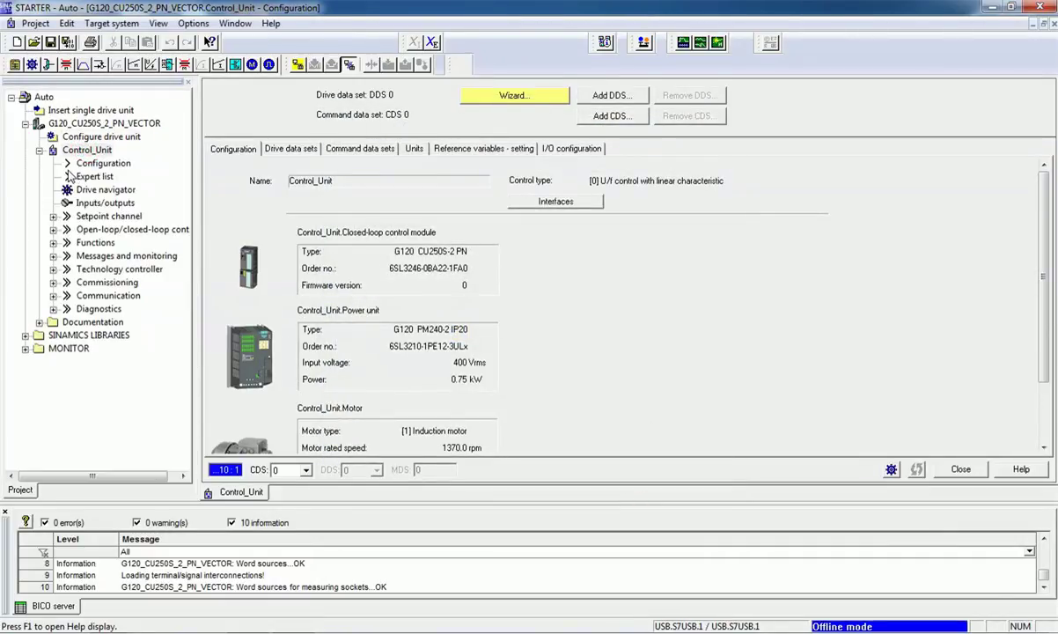
Browse the Control_Unit expert parameter list, then open the Drive navigator overview
{"action": "left_click", "coordinate": [88, 162]}
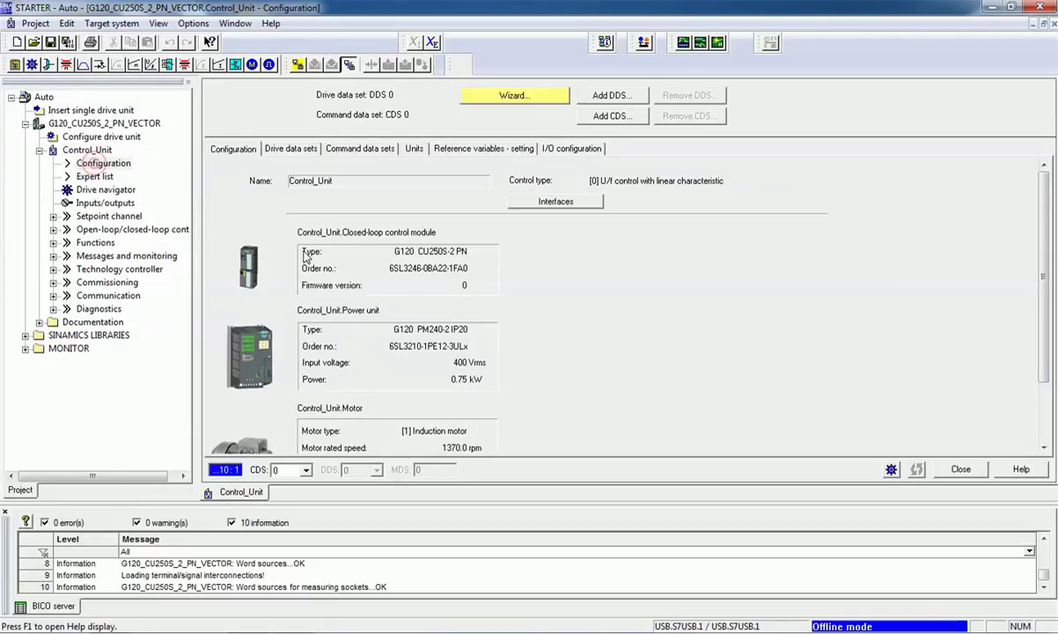
{"action": "left_click", "coordinate": [97, 176]}
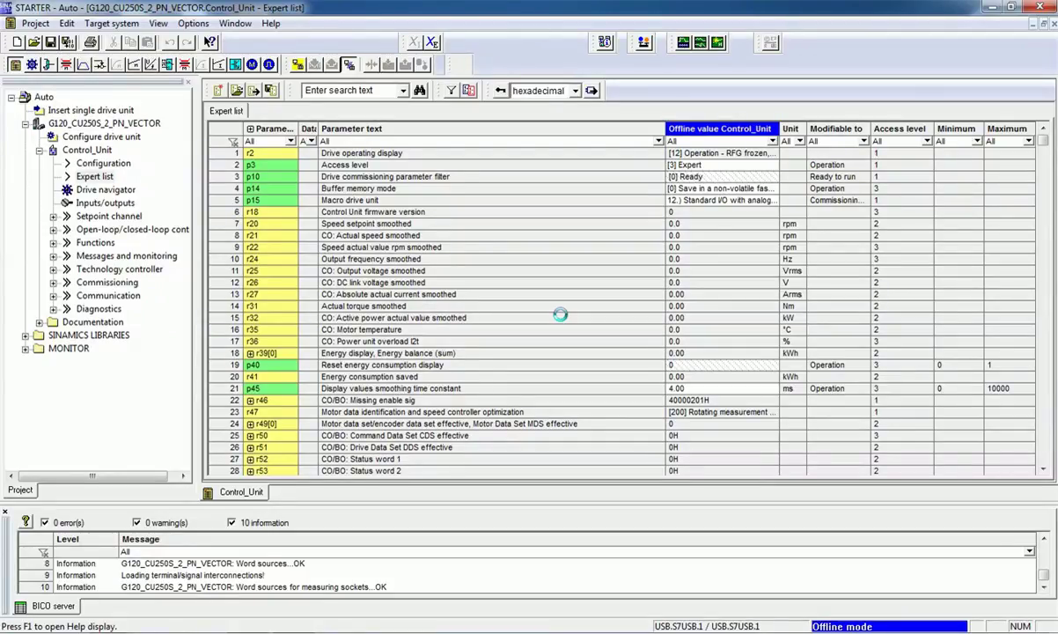
{"action": "scroll", "coordinate": [561, 314], "scroll_direction": "down", "scroll_amount": 20}
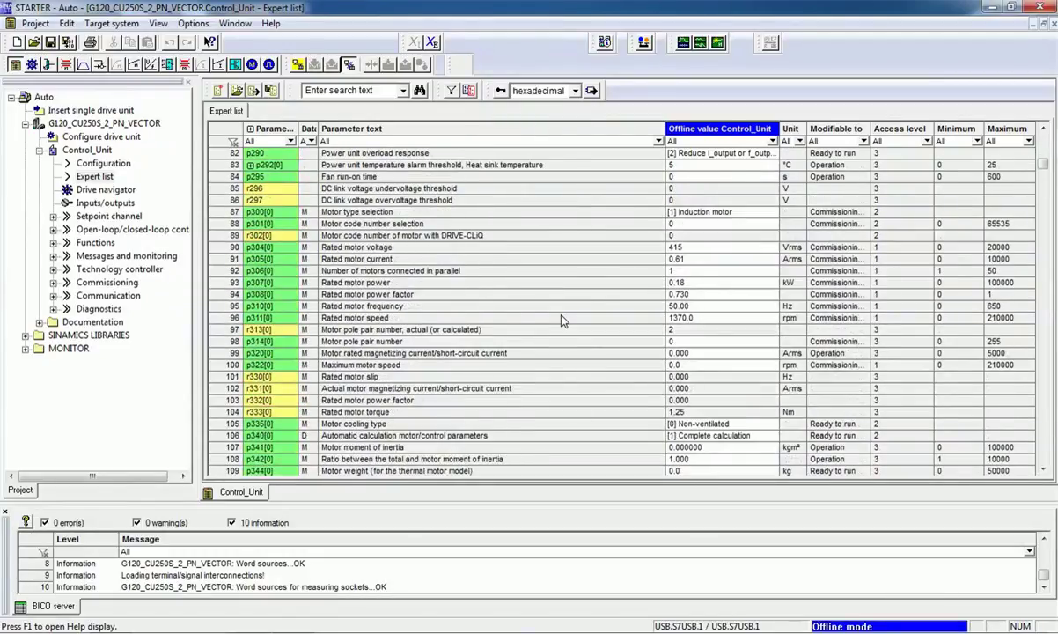
{"action": "scroll", "coordinate": [561, 320], "scroll_direction": "down", "scroll_amount": 14}
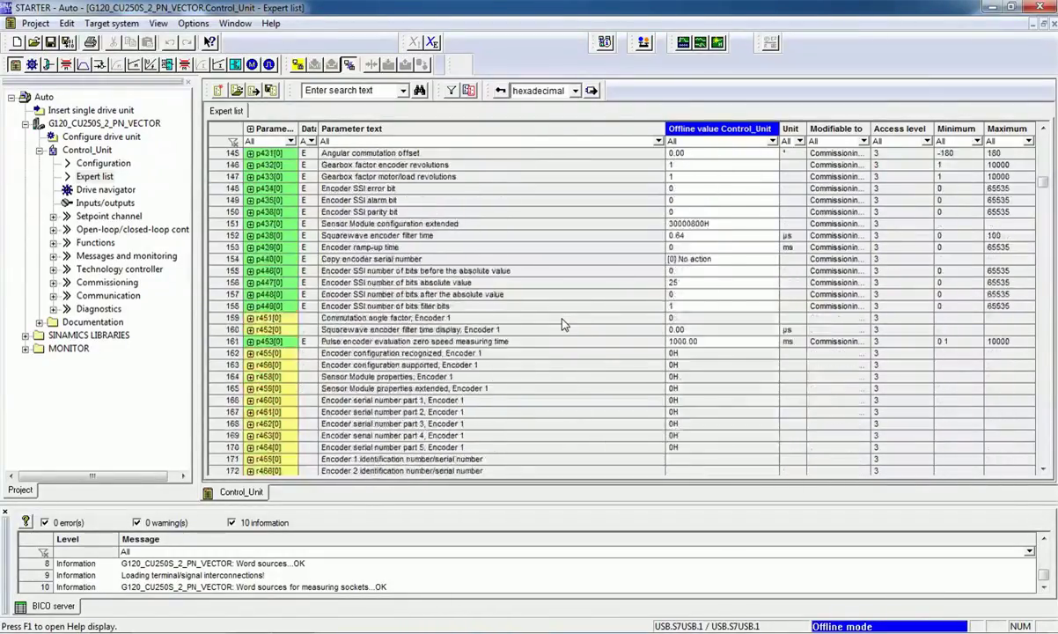
{"action": "scroll", "coordinate": [563, 321], "scroll_direction": "down", "scroll_amount": 20}
{"action": "scroll", "coordinate": [565, 330], "scroll_direction": "down", "scroll_amount": 20}
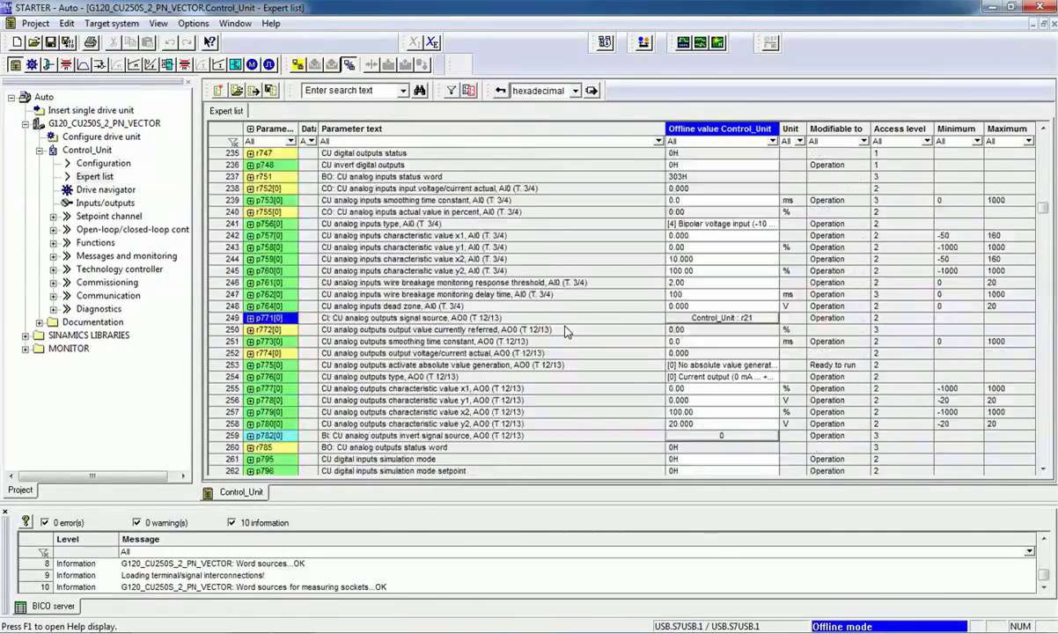
{"action": "scroll", "coordinate": [568, 332], "scroll_direction": "down", "scroll_amount": 20}
{"action": "scroll", "coordinate": [568, 332], "scroll_direction": "down", "scroll_amount": 8}
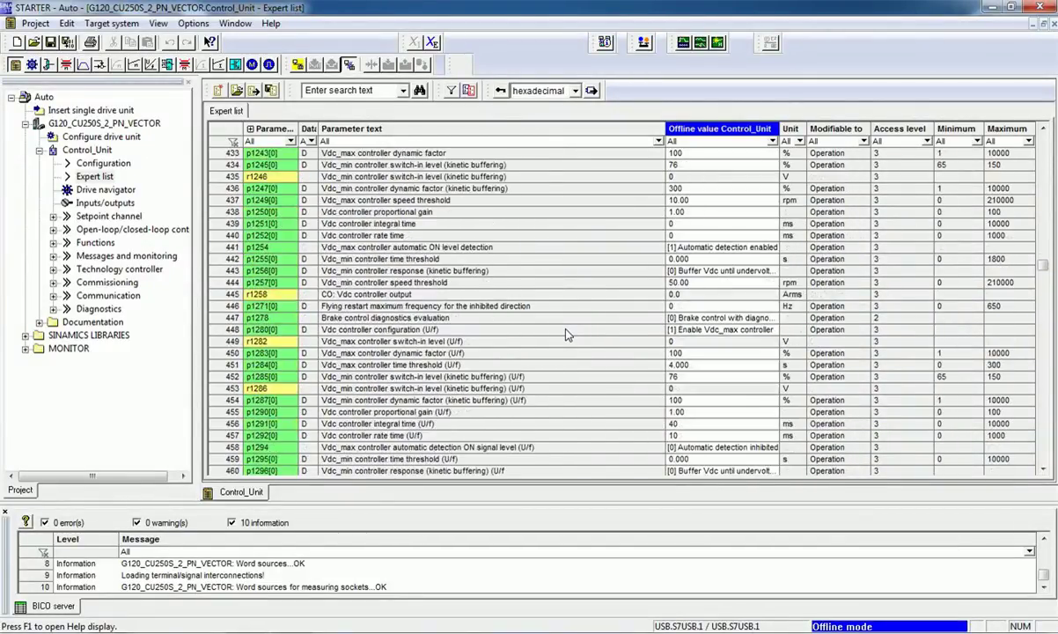
{"action": "left_click_drag", "start_coordinate": [1047, 273], "coordinate": [1048, 347]}
{"action": "scroll", "coordinate": [1055, 337], "scroll_direction": "down", "scroll_amount": 20}
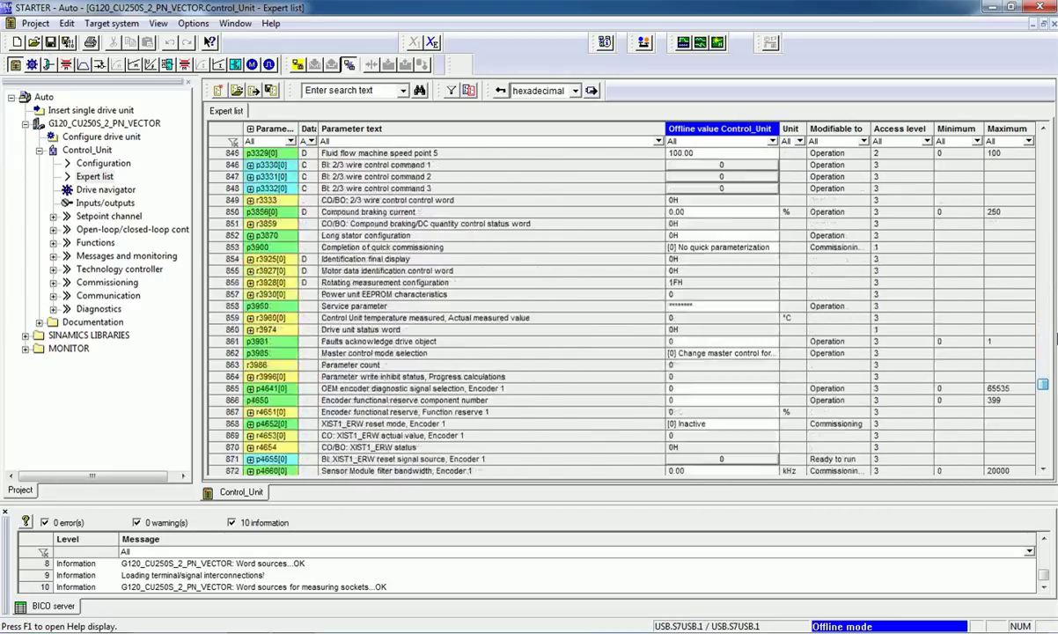
{"action": "left_click", "coordinate": [352, 90]}
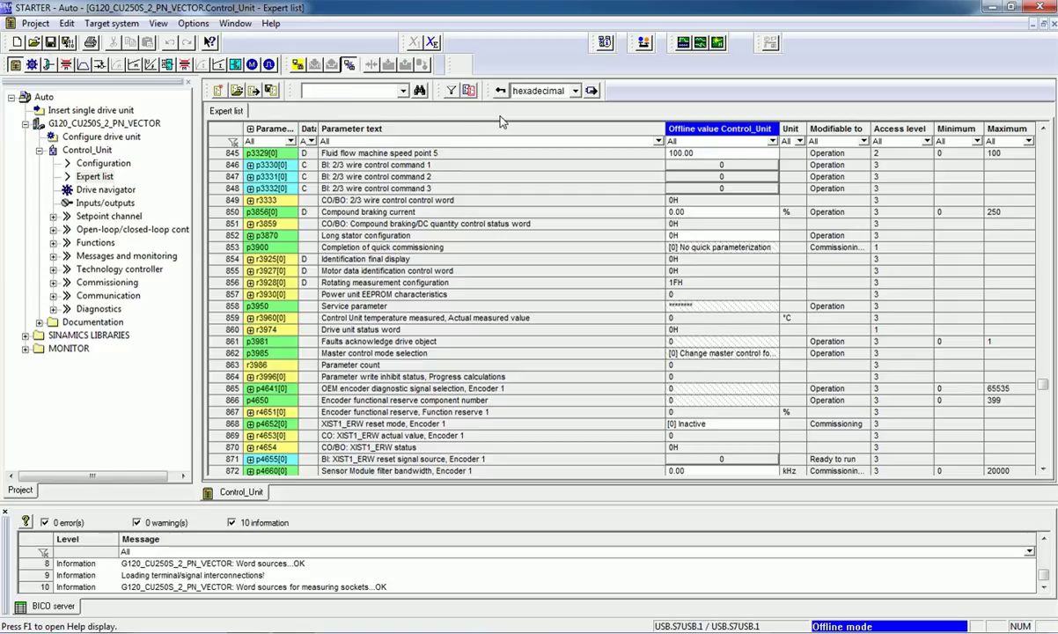
{"action": "double_click", "coordinate": [88, 188]}
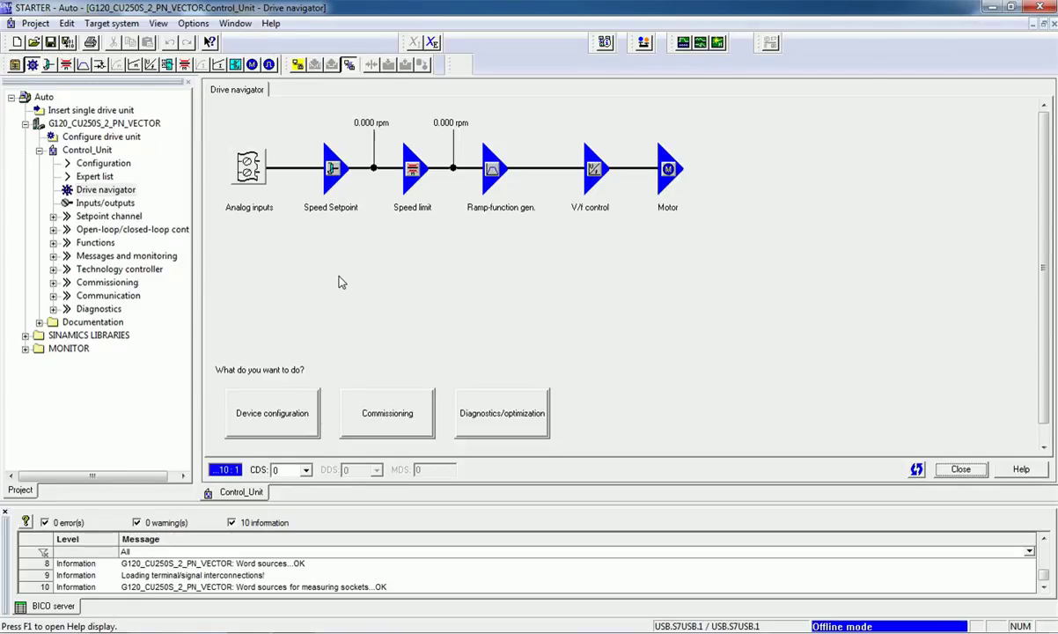
{"action": "left_click", "coordinate": [332, 170]}
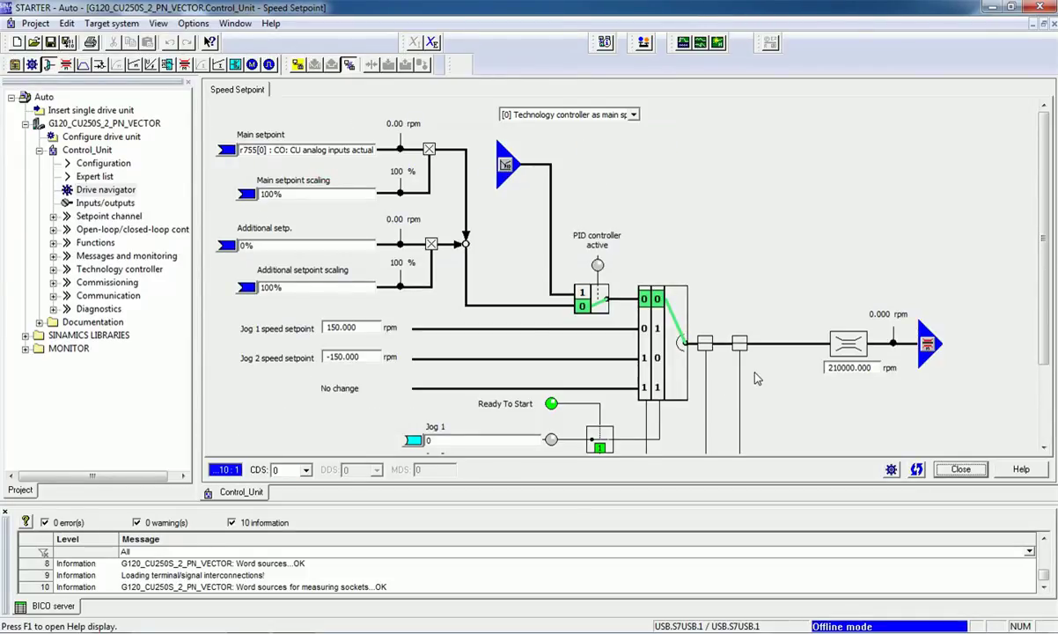
{"action": "mouse_move", "coordinate": [1041, 257]}
{"action": "left_mouse_down"}
{"action": "mouse_move", "coordinate": [1044, 318]}
{"action": "mouse_move", "coordinate": [1045, 251]}
{"action": "left_mouse_up"}
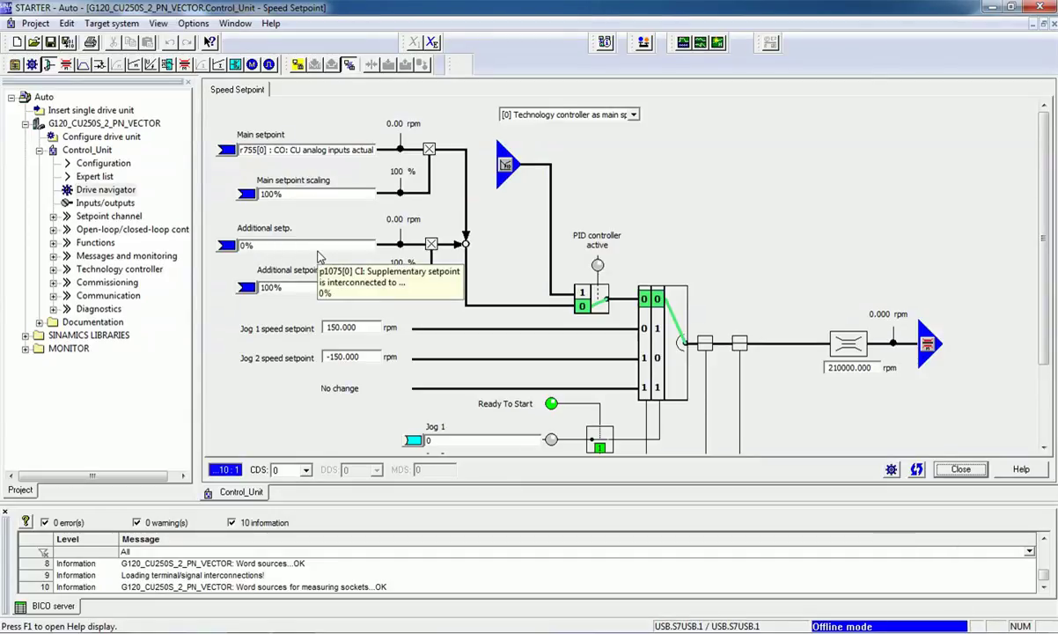
{"action": "double_click", "coordinate": [92, 191]}
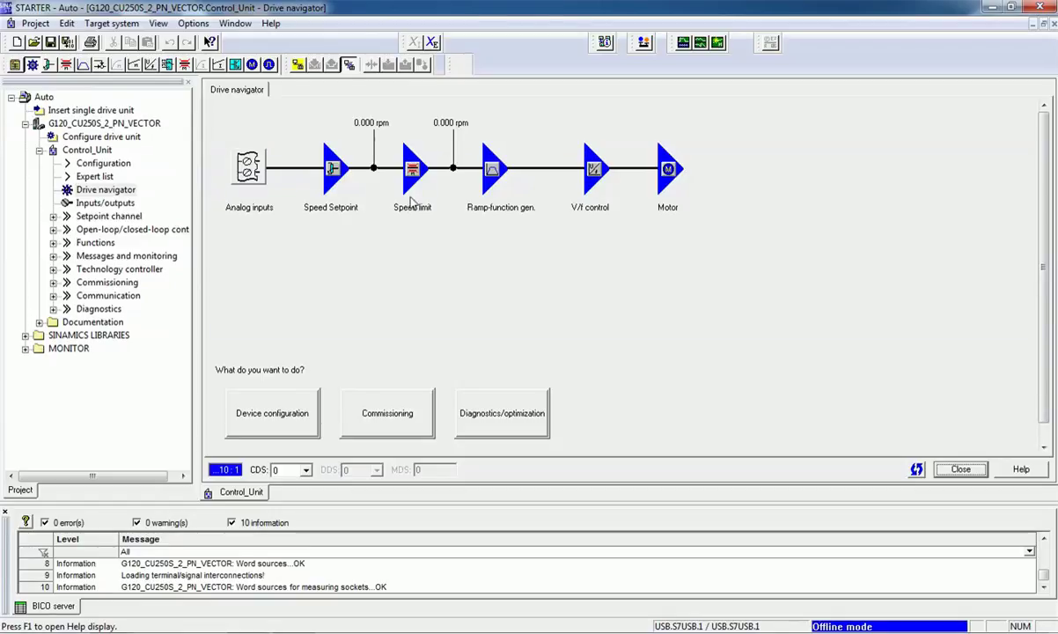
{"action": "left_click", "coordinate": [413, 171]}
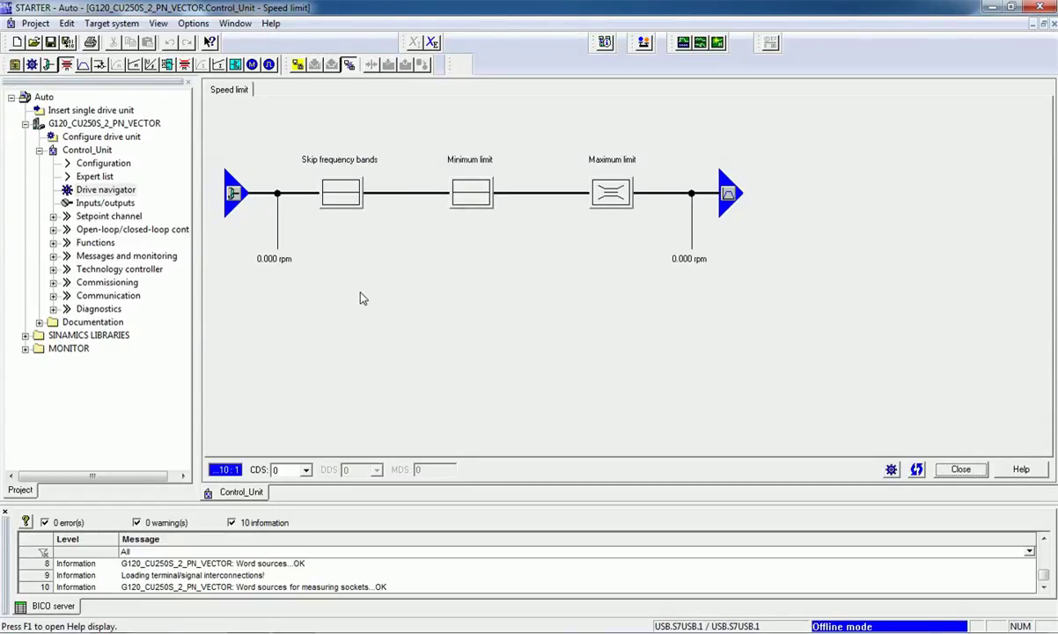
{"action": "left_click", "coordinate": [102, 190]}
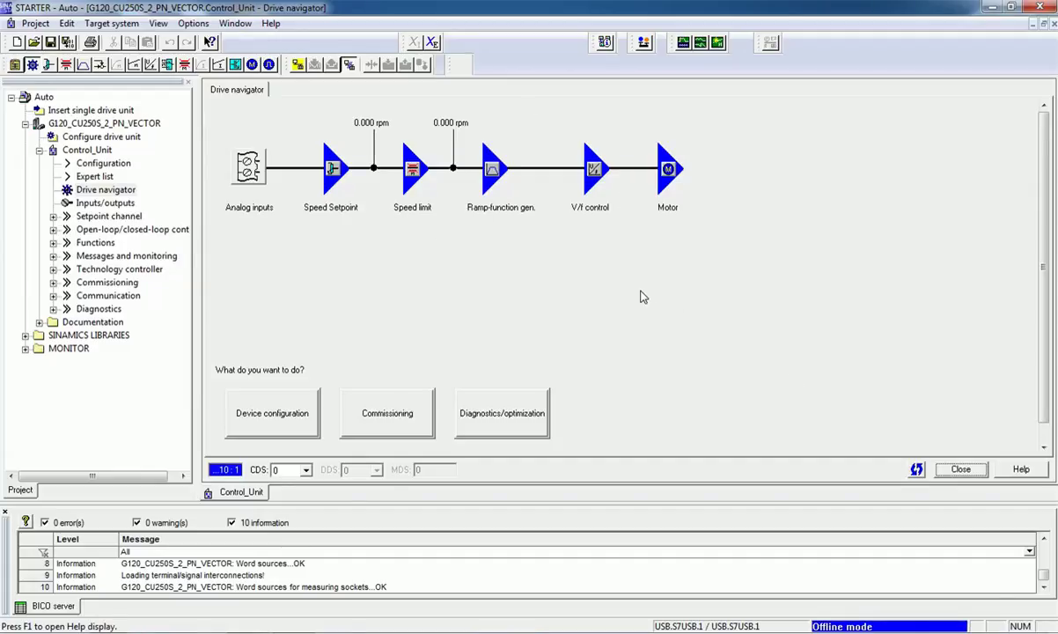
Open the Control_Unit inputs/outputs and view the digital inputs and relay outputs pages
{"action": "left_click", "coordinate": [88, 204]}
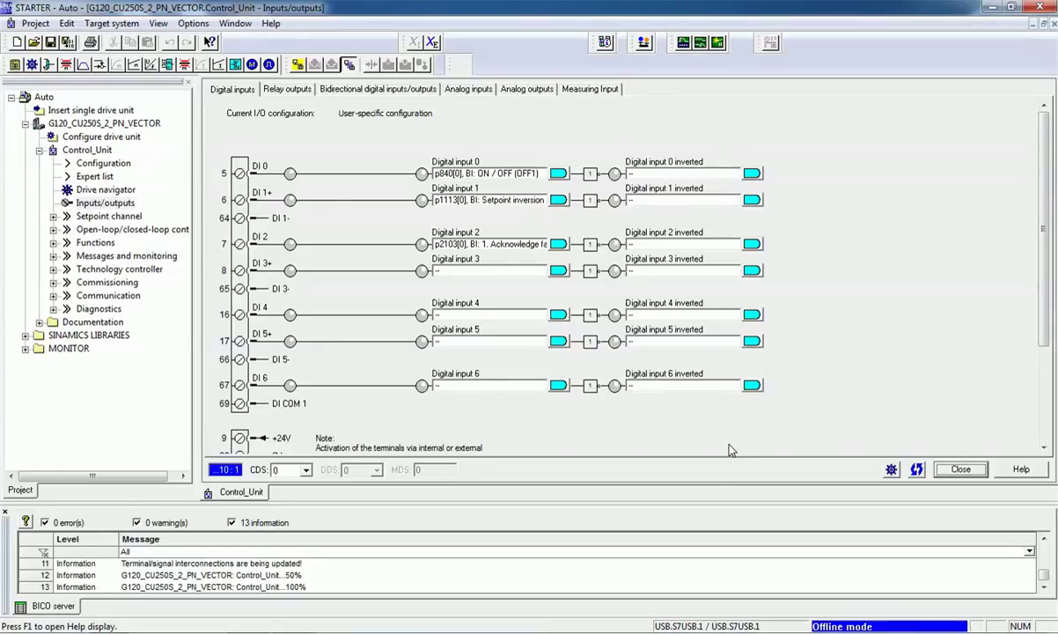
{"action": "left_click", "coordinate": [482, 138]}
{"action": "left_click", "coordinate": [287, 89]}
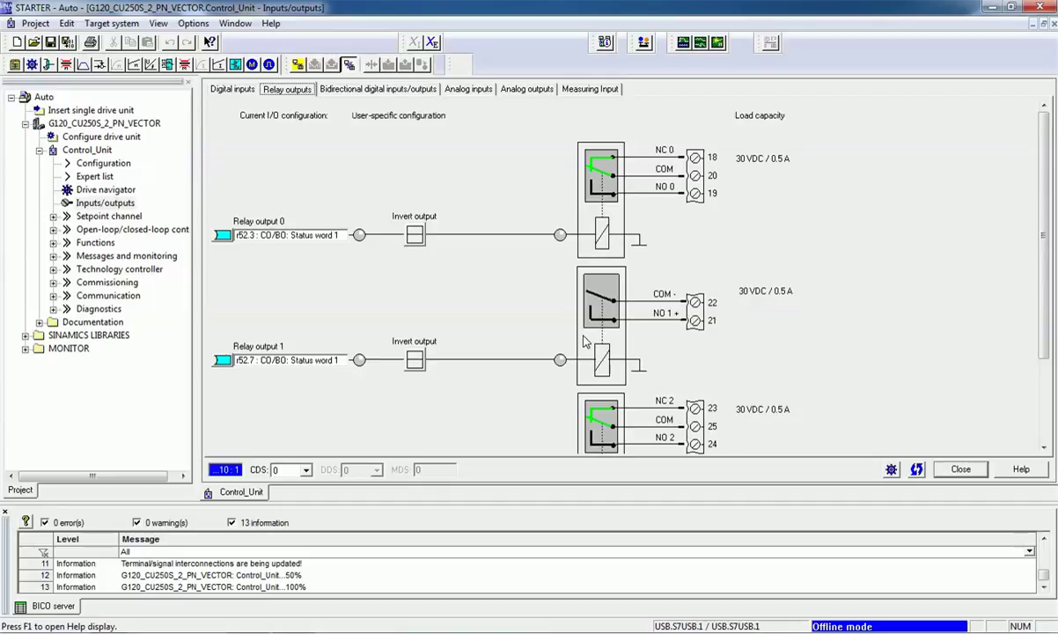
{"action": "scroll", "coordinate": [581, 352], "scroll_direction": "down", "scroll_amount": 3}
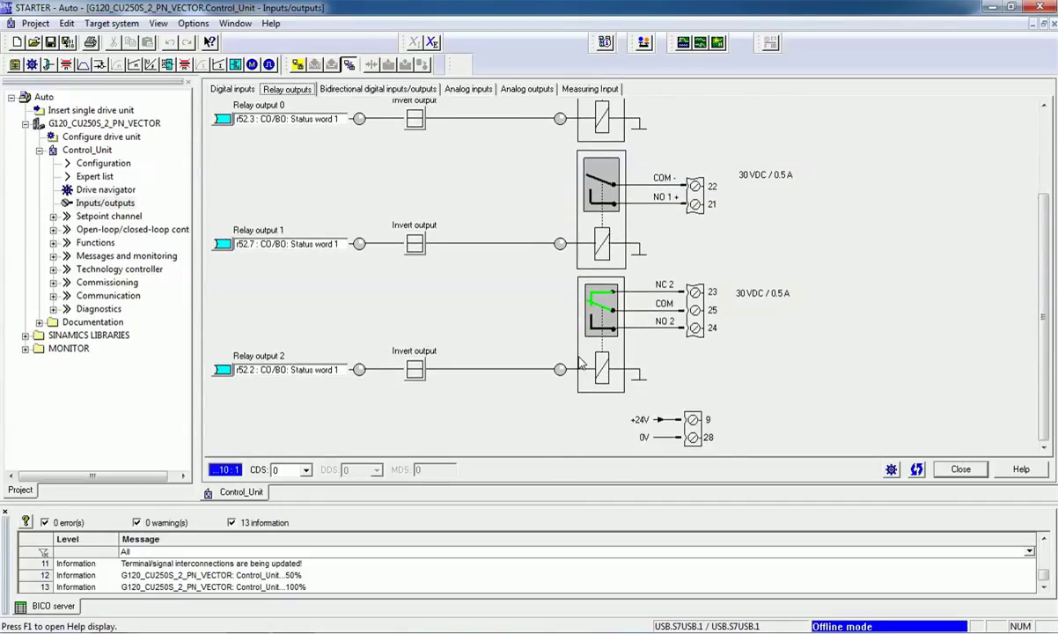
{"action": "scroll", "coordinate": [580, 363], "scroll_direction": "up", "scroll_amount": 3}
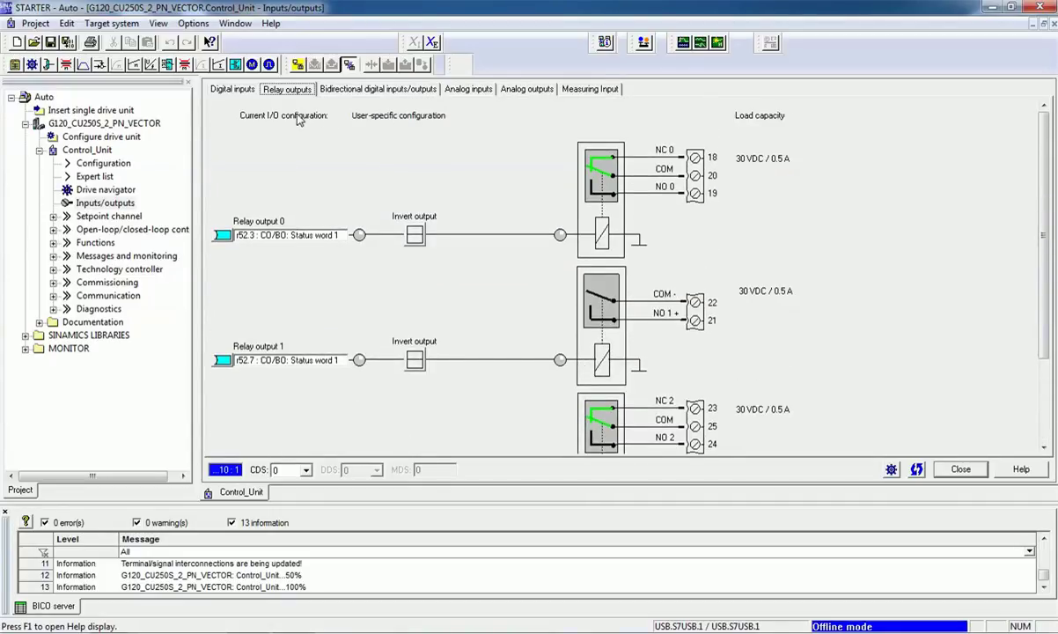
View the bidirectional I/O, analog inputs and analog outputs (AO 0 speed, AO 1 current, 0–20 mA)
{"action": "left_click", "coordinate": [356, 92]}
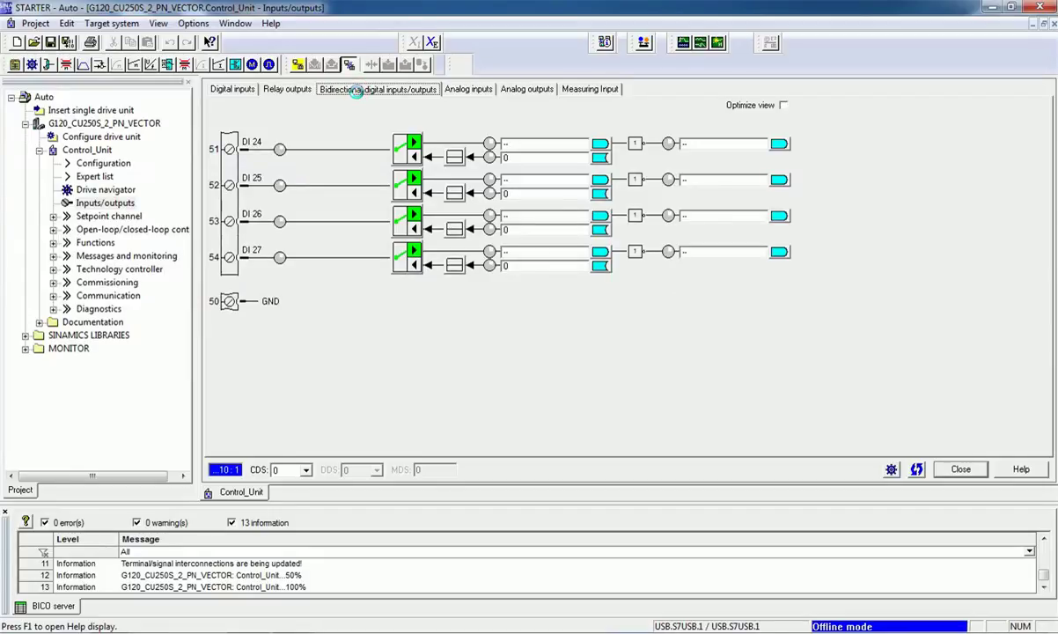
{"action": "left_click", "coordinate": [468, 90]}
{"action": "left_click", "coordinate": [527, 90]}
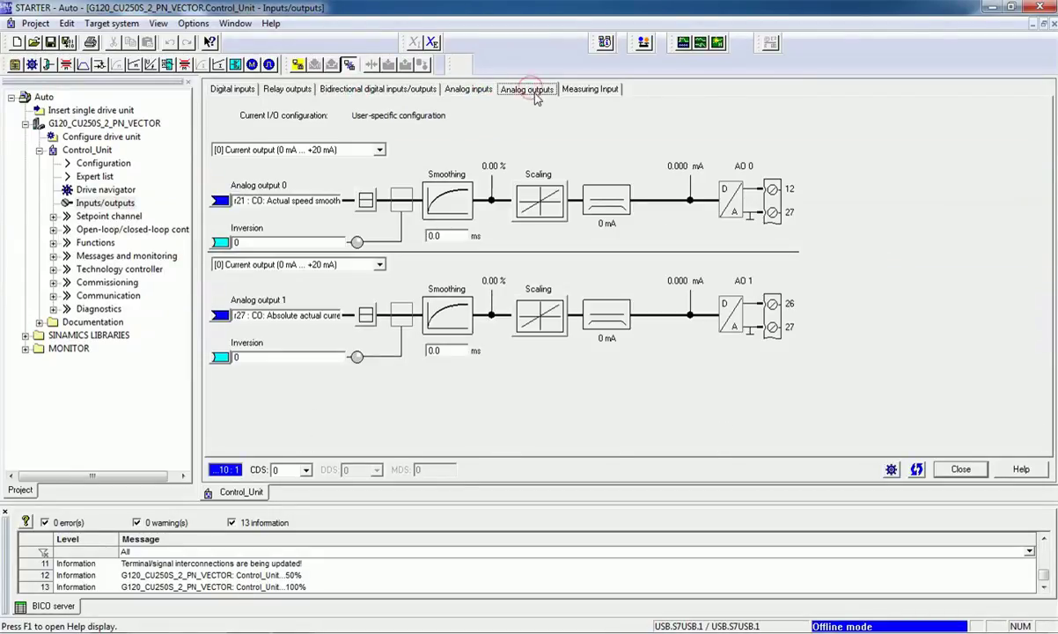
{"action": "double_click", "coordinate": [110, 215]}
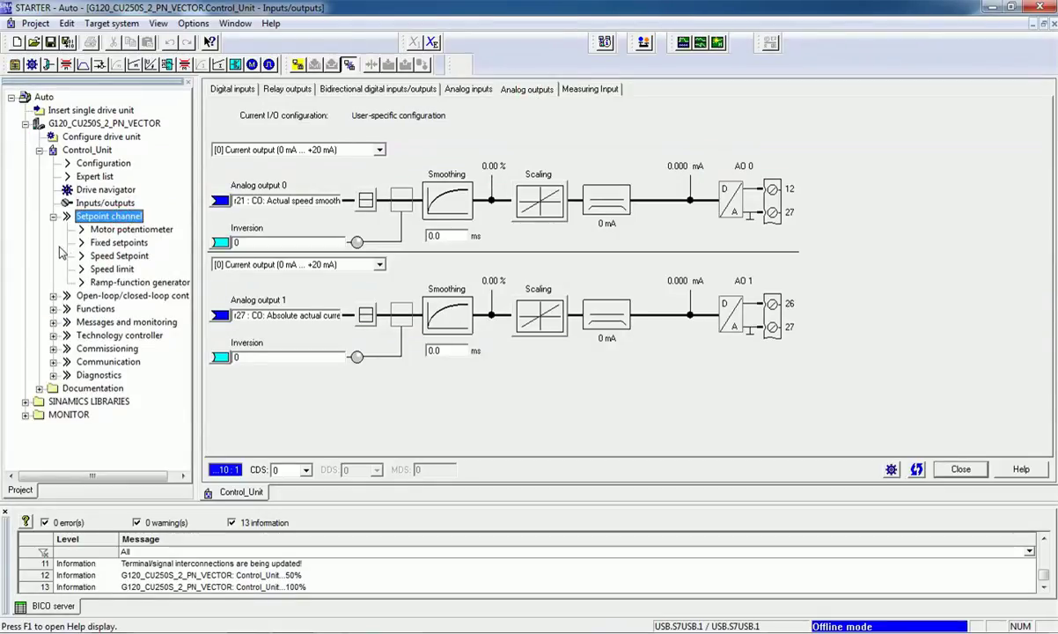
Set fixed setpoint selection to [2] Binary and view fixed speeds 1–15, all 0.000 rpm
{"action": "double_click", "coordinate": [124, 229]}
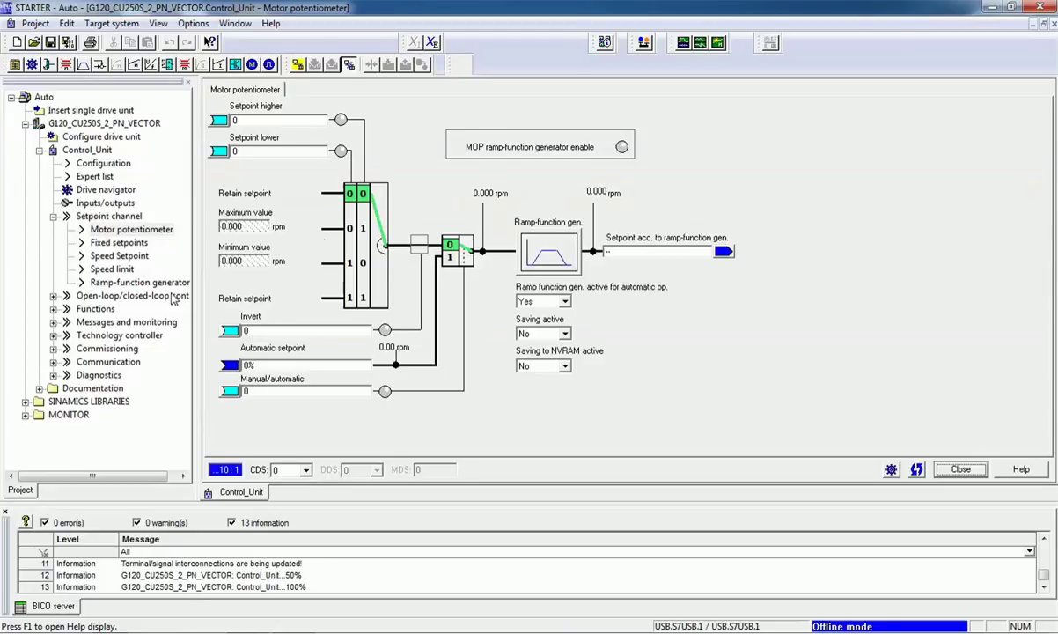
{"action": "left_click", "coordinate": [123, 245]}
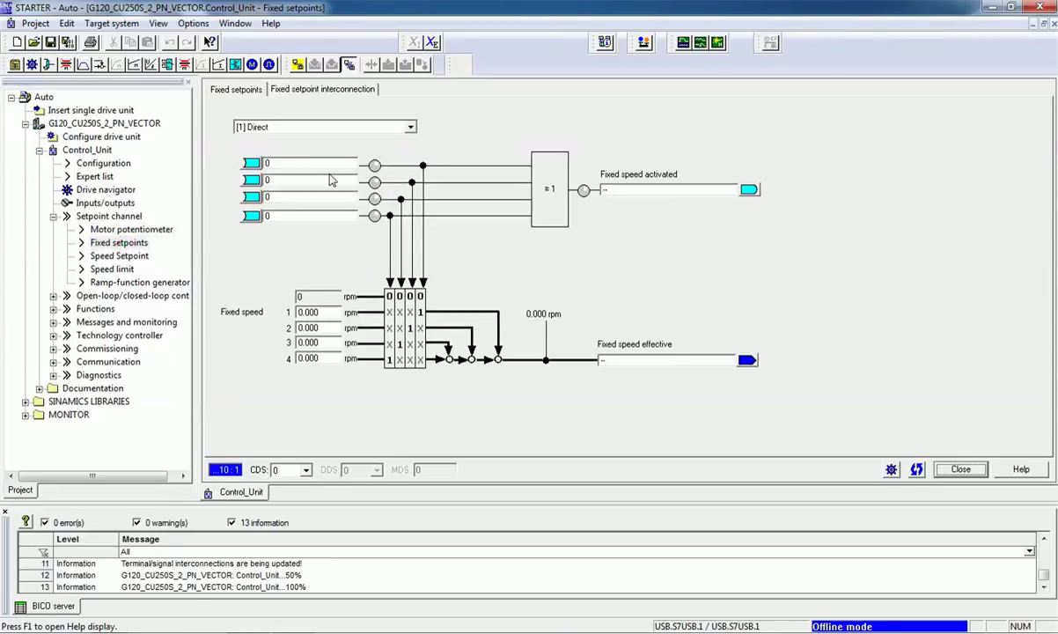
{"action": "left_click", "coordinate": [410, 127]}
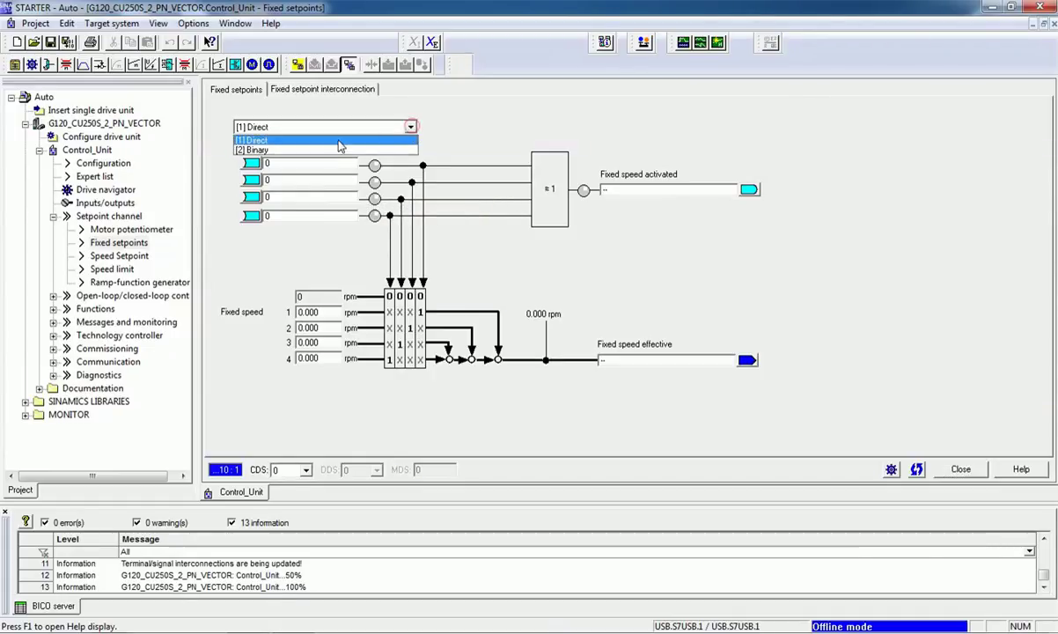
{"action": "left_click", "coordinate": [336, 142]}
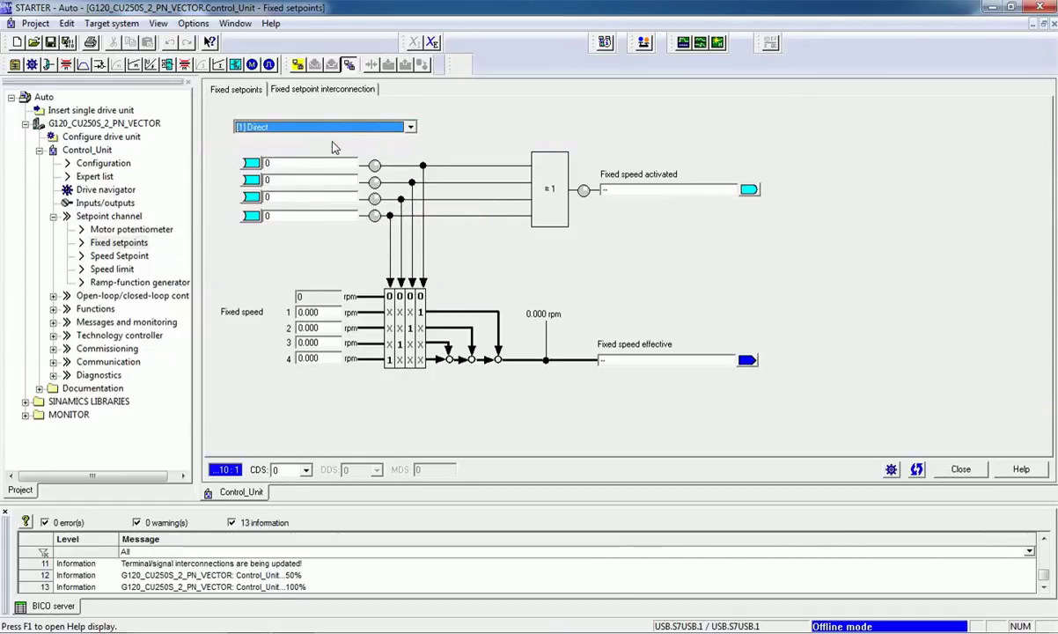
{"action": "left_click", "coordinate": [410, 127]}
{"action": "left_click", "coordinate": [327, 148]}
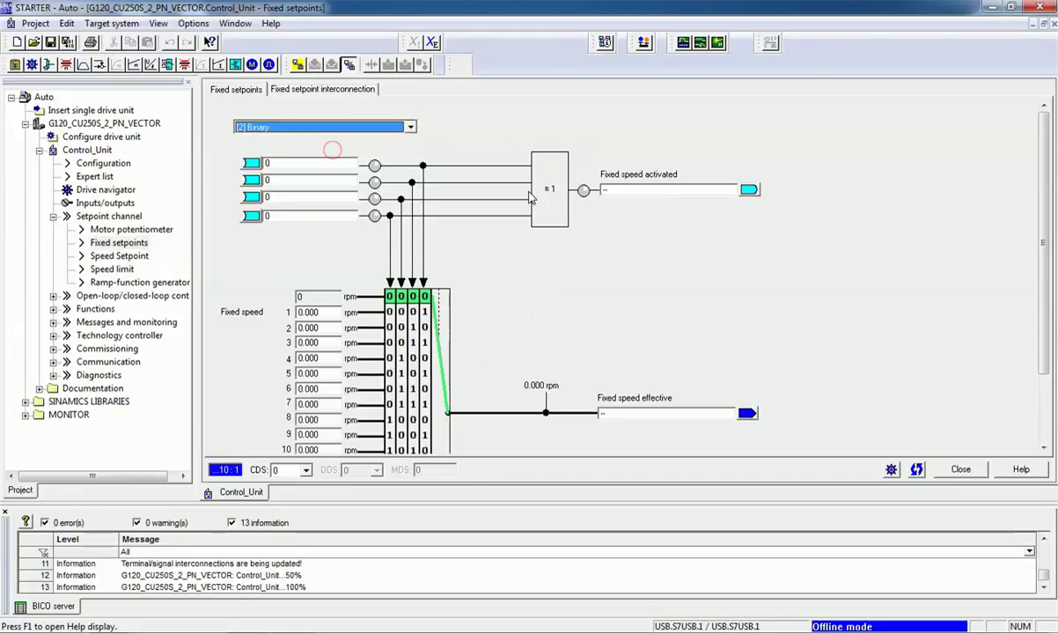
{"action": "scroll", "coordinate": [688, 352], "scroll_direction": "down", "scroll_amount": 1}
{"action": "scroll", "coordinate": [688, 352], "scroll_direction": "down", "scroll_amount": 1}
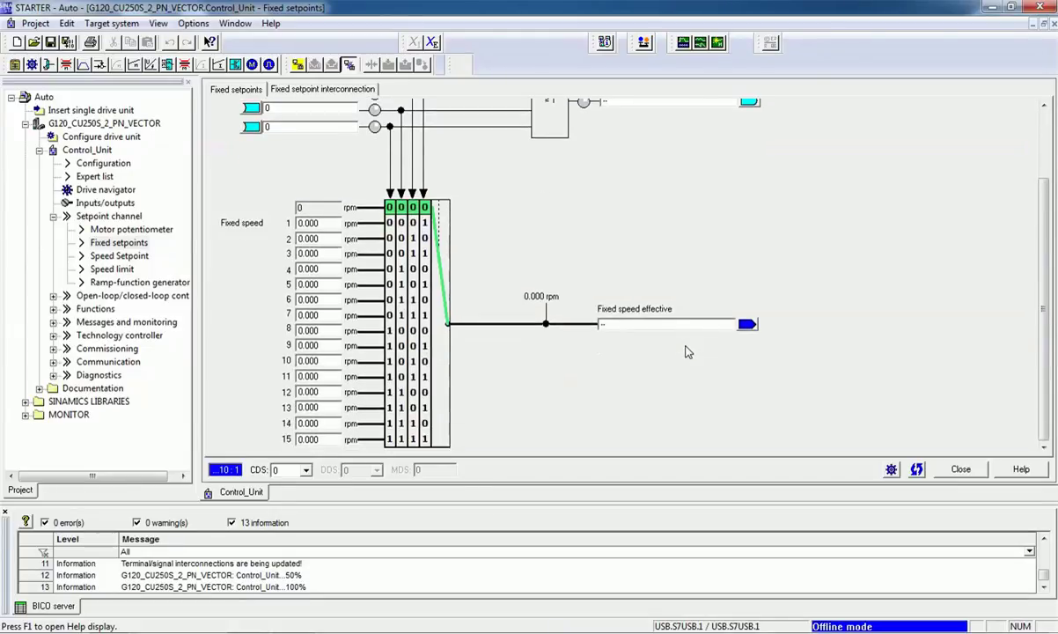
Review the Speed Setpoint, Speed limit and Ramp-function generator diagrams
{"action": "left_click", "coordinate": [117, 255]}
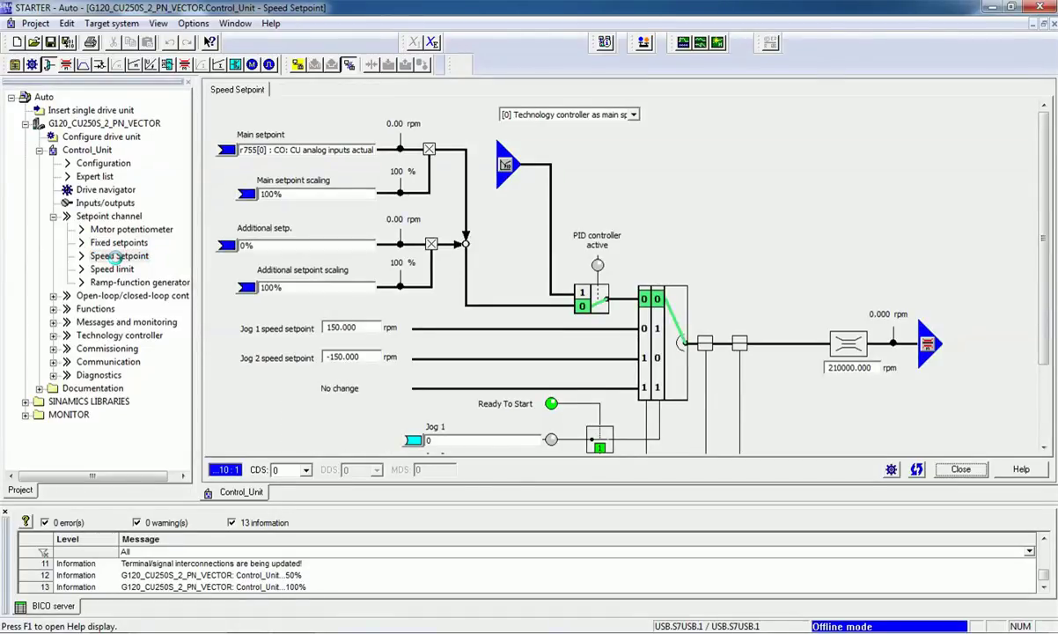
{"action": "left_click", "coordinate": [111, 268]}
{"action": "left_click", "coordinate": [121, 283]}
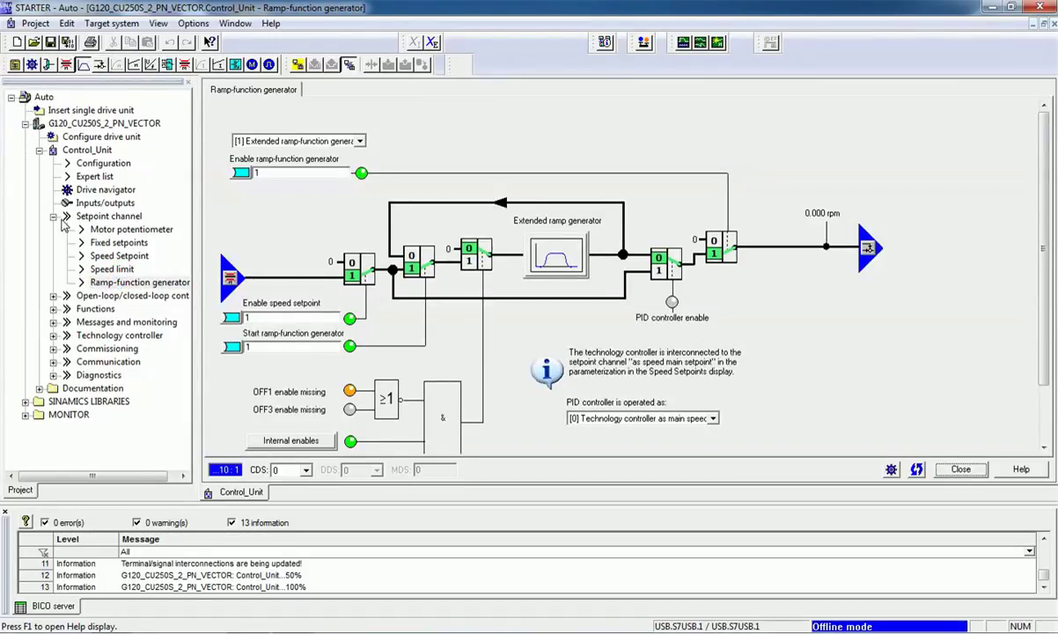
{"action": "left_click", "coordinate": [54, 216]}
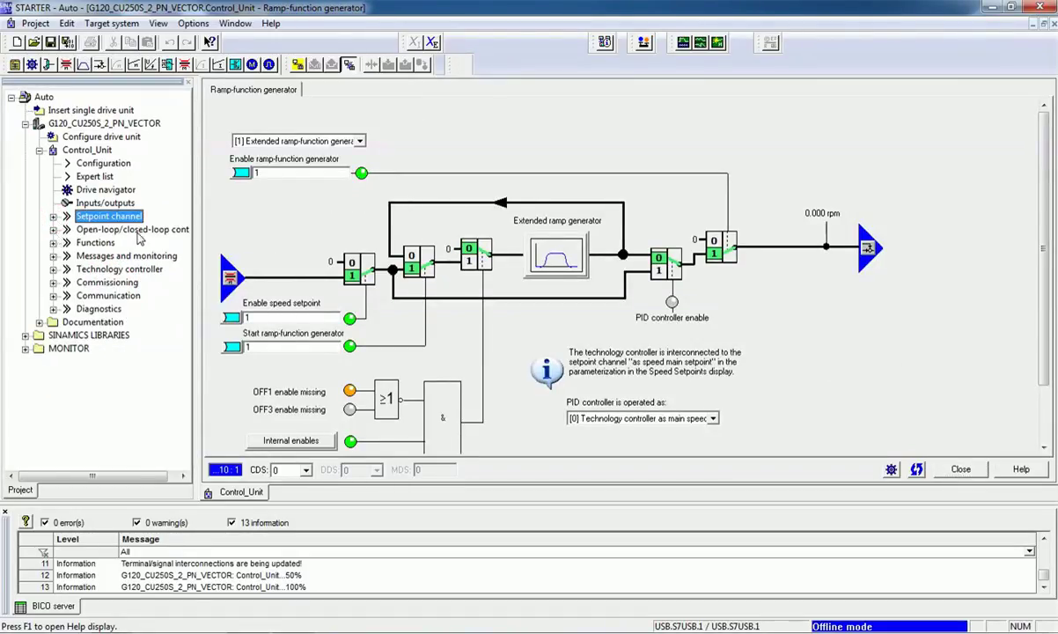
Browse the Open-loop/closed-loop control diagrams from Setpoint addition through Current controller (2.00 ms reset time)
{"action": "left_click", "coordinate": [132, 229]}
{"action": "left_click", "coordinate": [54, 228]}
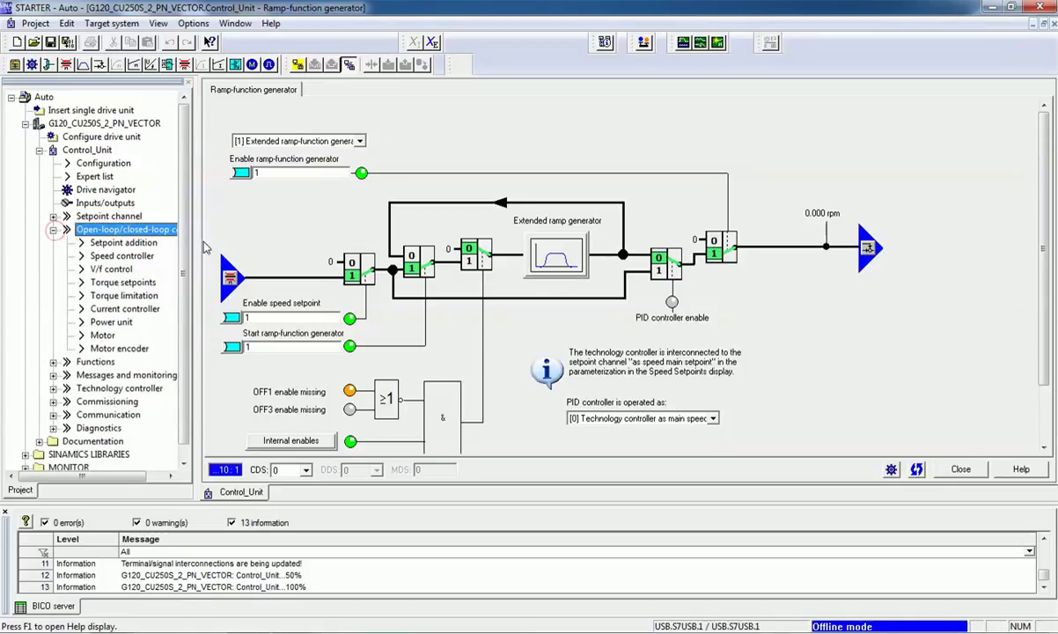
{"action": "left_click", "coordinate": [123, 242]}
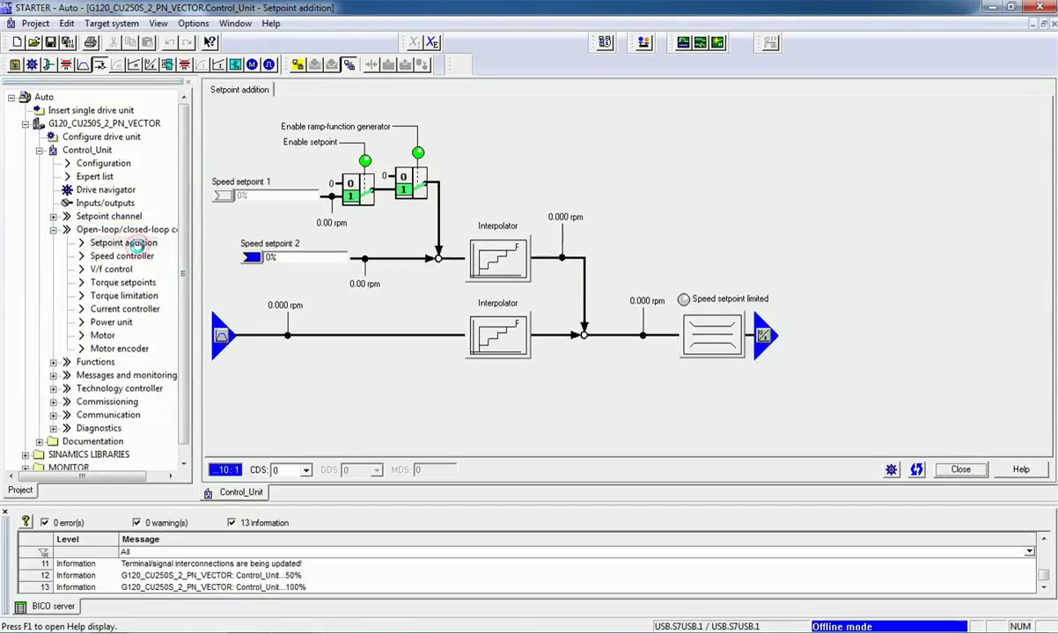
{"action": "left_click", "coordinate": [141, 256]}
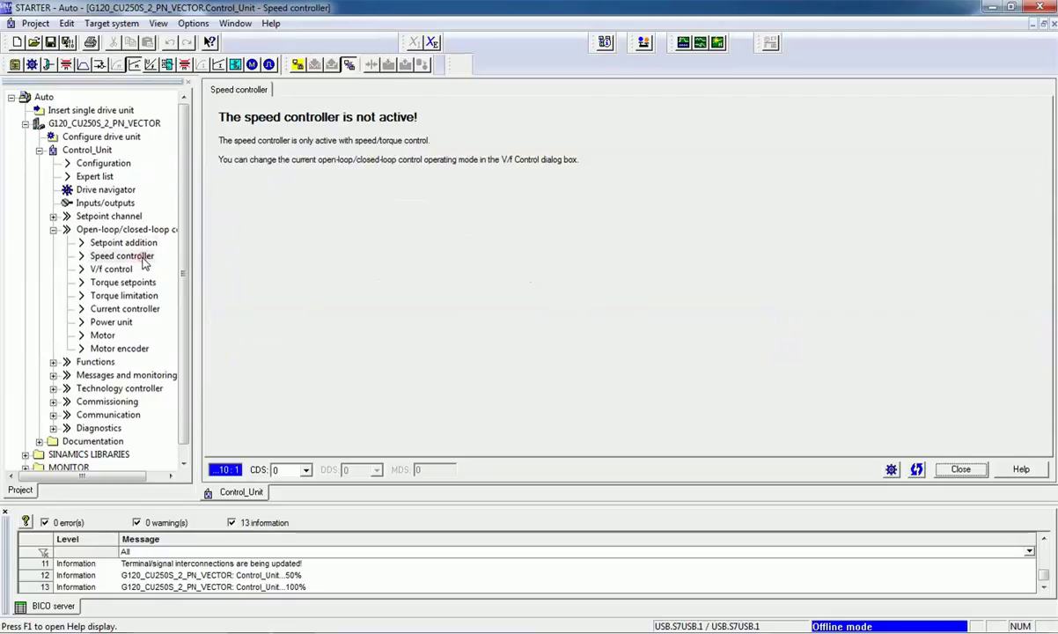
{"action": "left_click", "coordinate": [112, 269]}
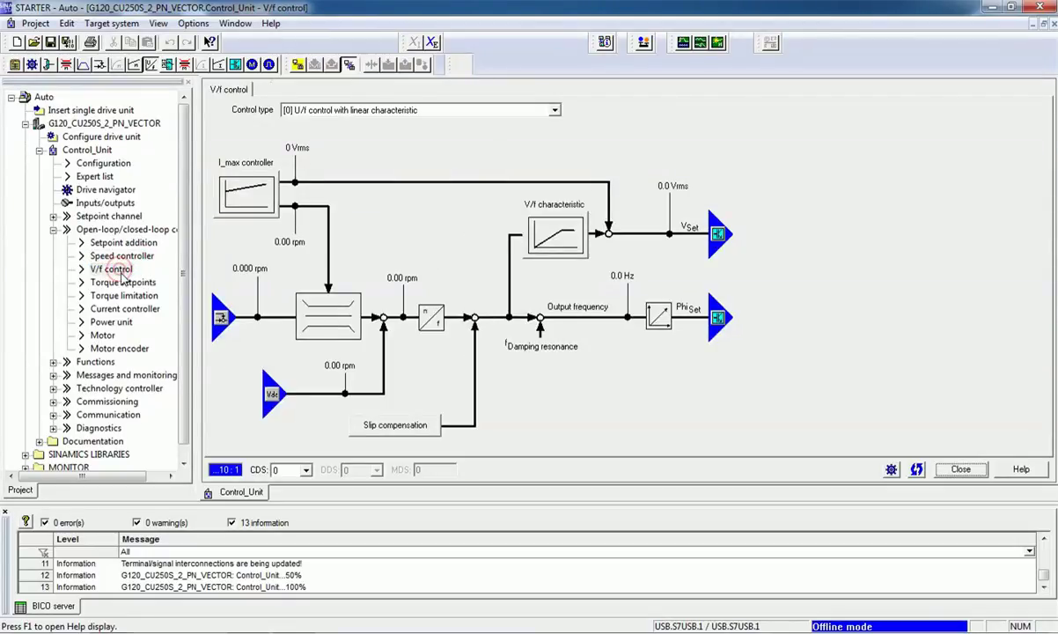
{"action": "left_click", "coordinate": [124, 284]}
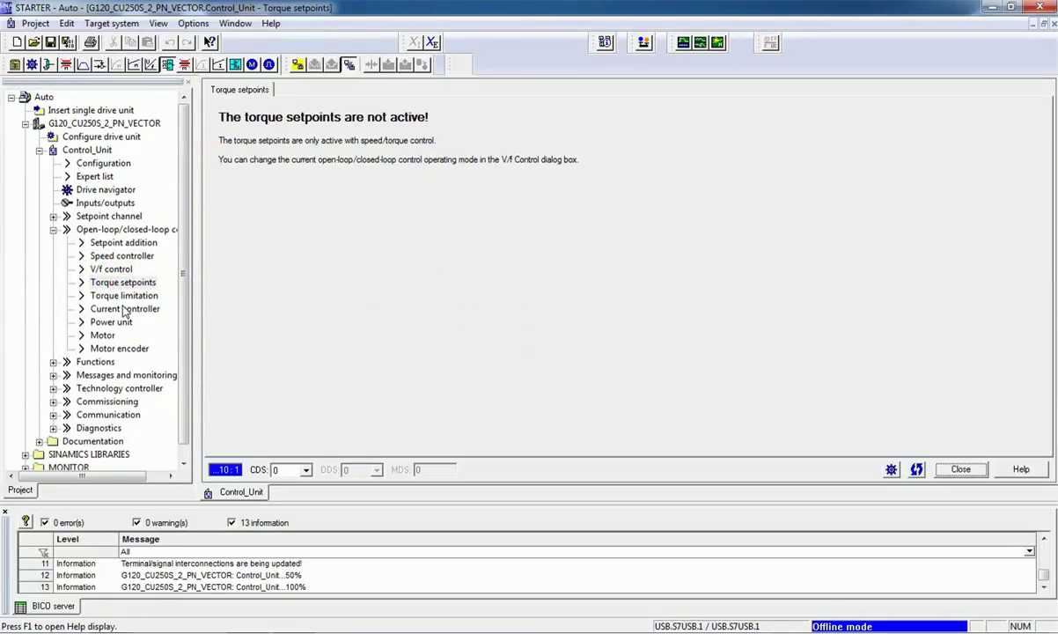
{"action": "left_click", "coordinate": [119, 308]}
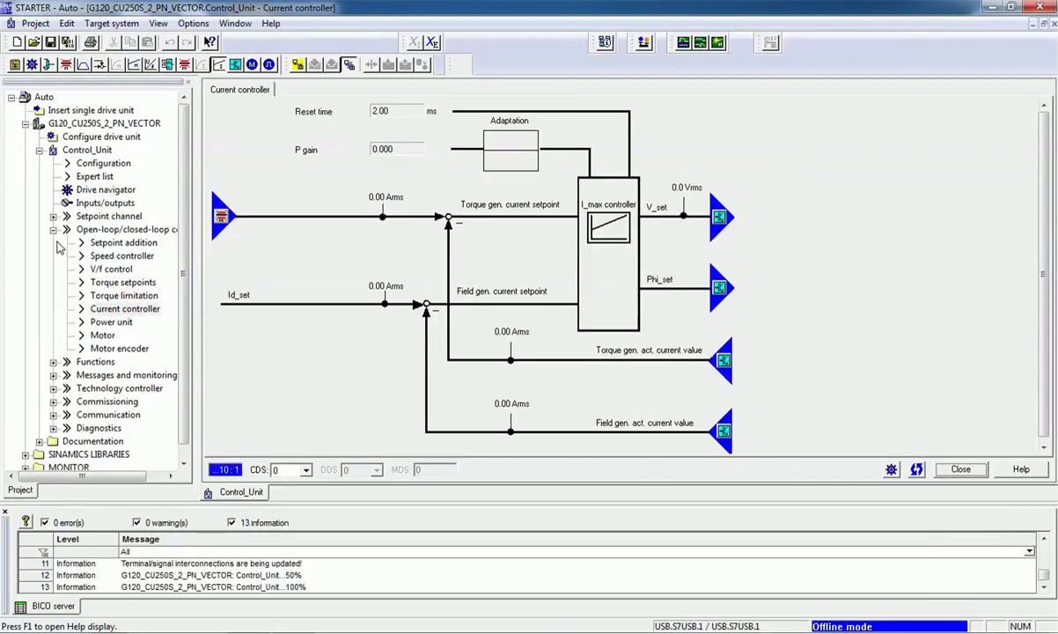
{"action": "left_click", "coordinate": [53, 228]}
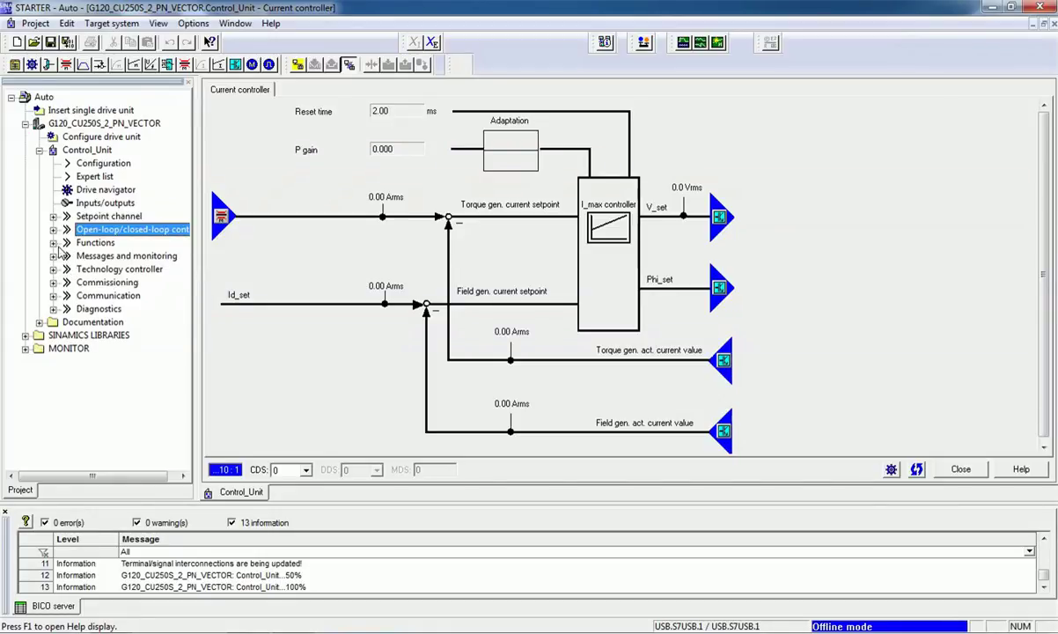
Open the Speed messages diagram under Functions > Messages and monitoring
{"action": "left_click", "coordinate": [54, 242]}
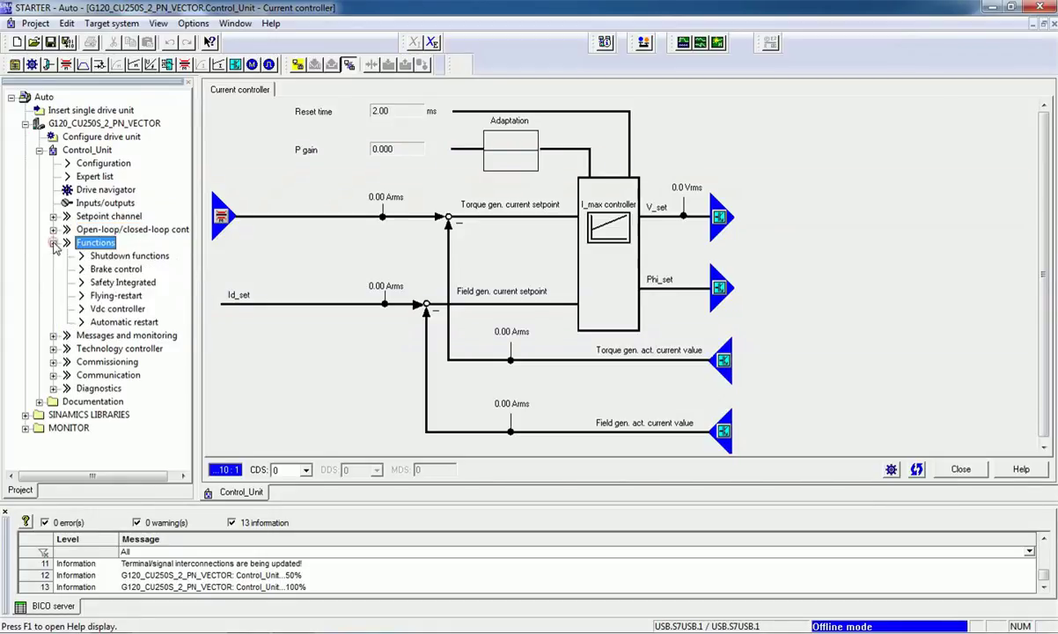
{"action": "double_click", "coordinate": [139, 336]}
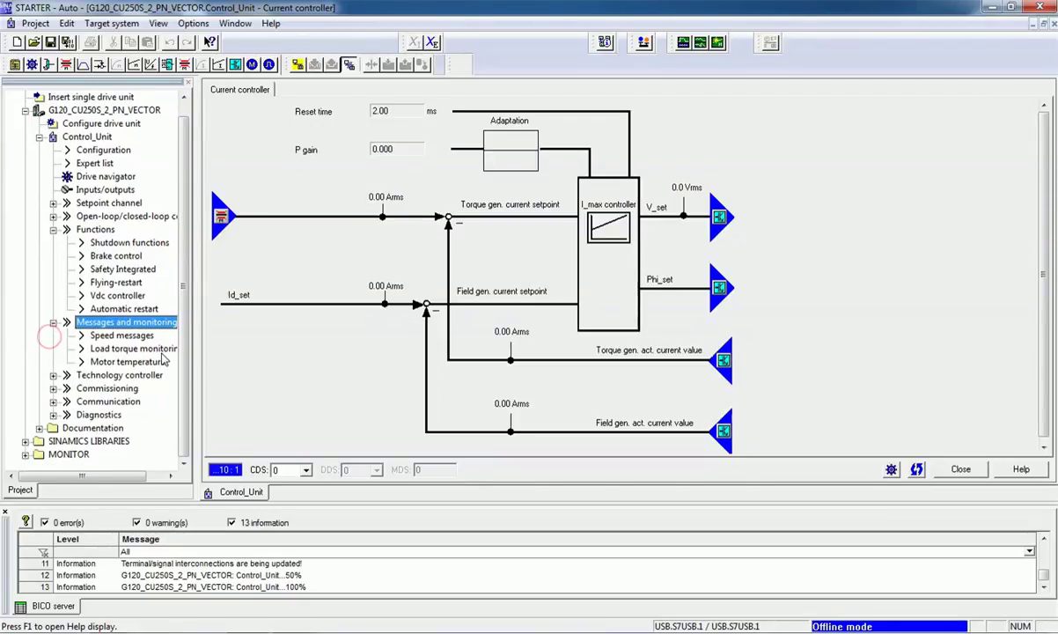
{"action": "double_click", "coordinate": [121, 336]}
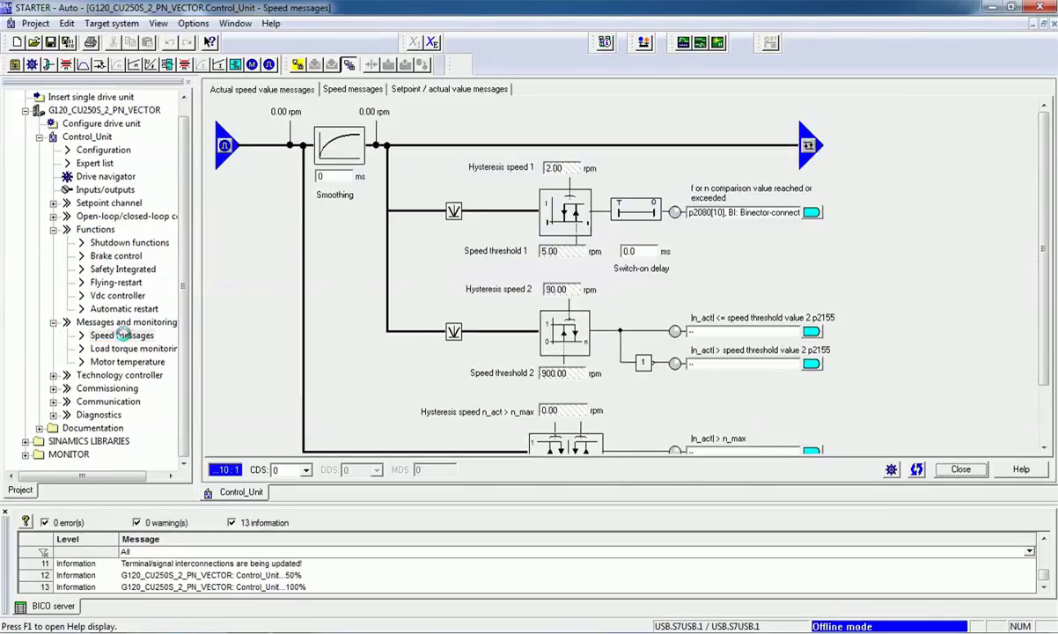
Expand Technology controller, widen the tree, and browse its PID controller, fixed setpoints and motor potentiometer items
{"action": "left_click", "coordinate": [52, 323]}
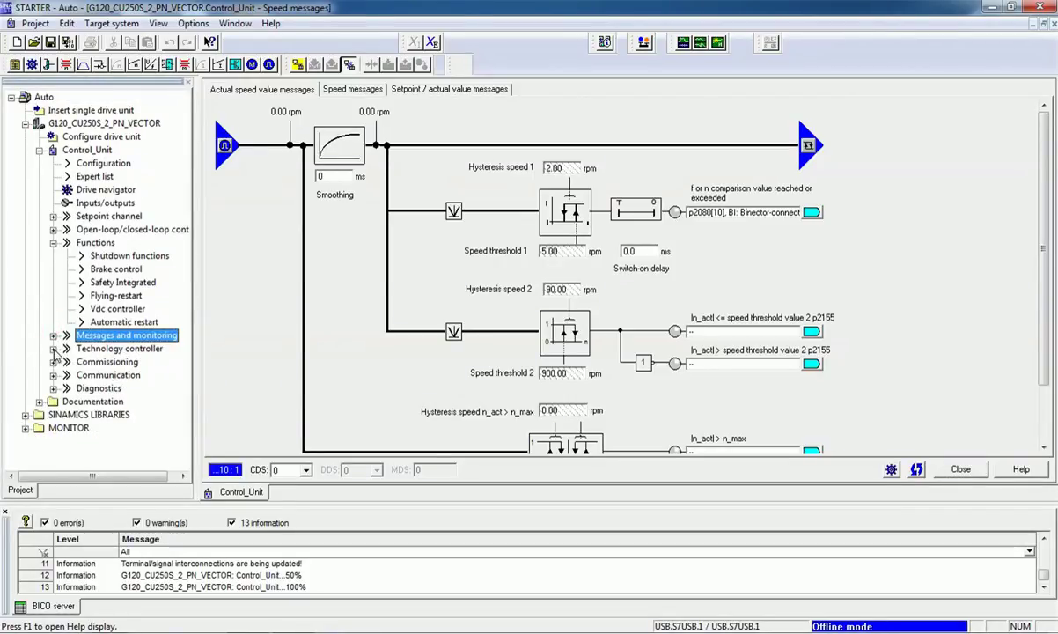
{"action": "left_click", "coordinate": [53, 349]}
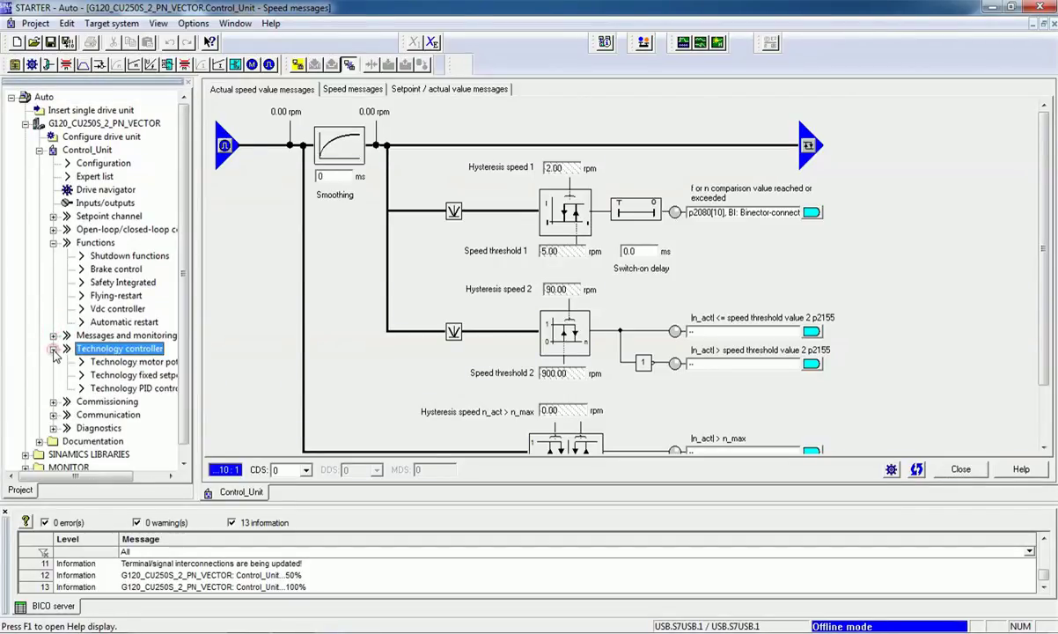
{"action": "double_click", "coordinate": [187, 364]}
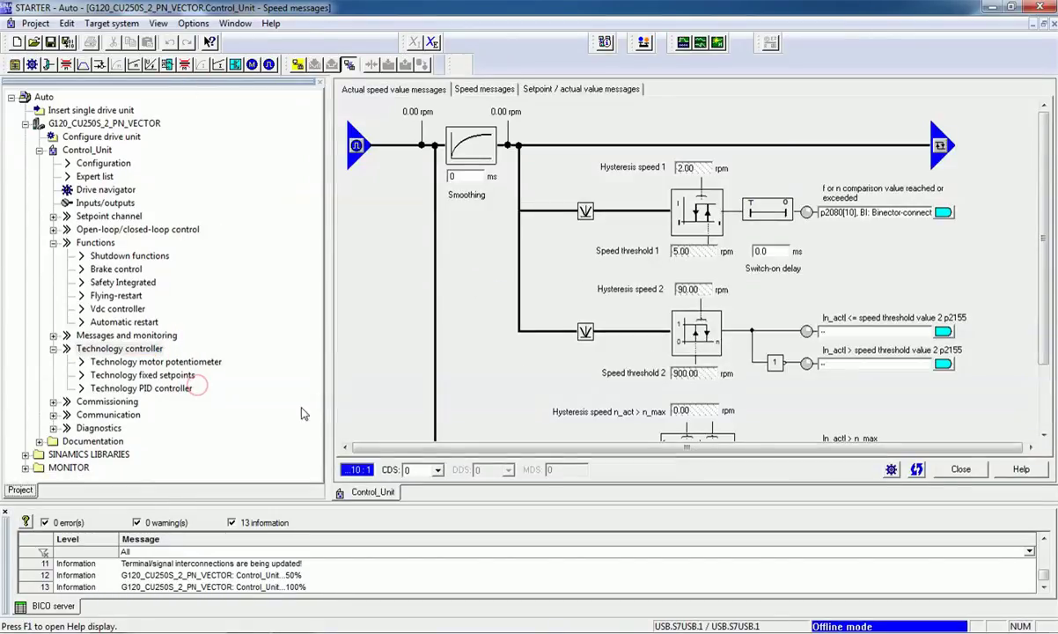
{"action": "left_click", "coordinate": [159, 389]}
{"action": "left_click", "coordinate": [176, 375]}
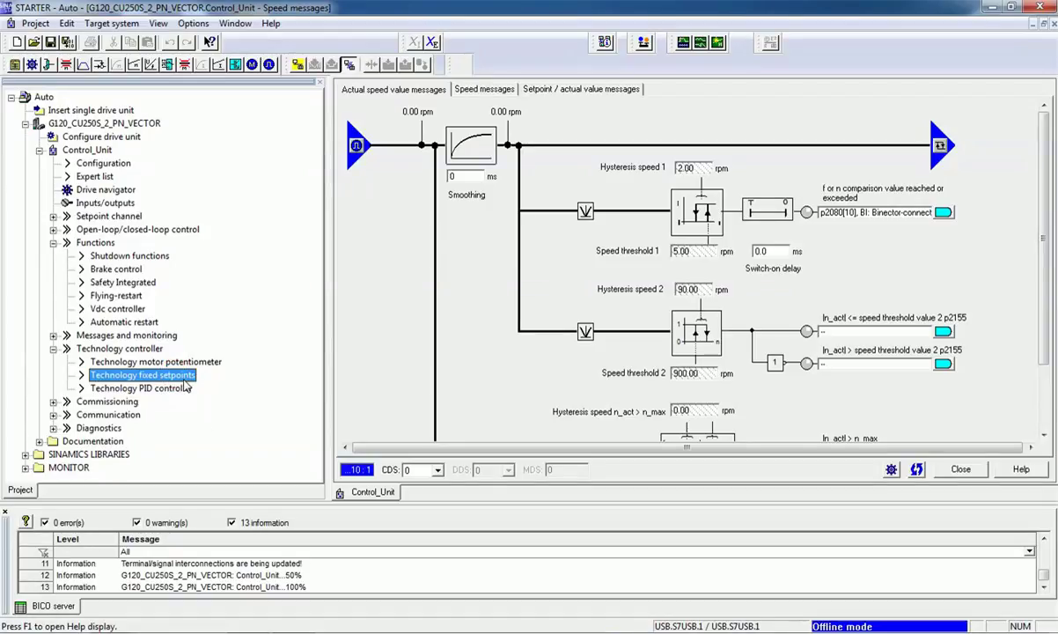
{"action": "left_click", "coordinate": [181, 362]}
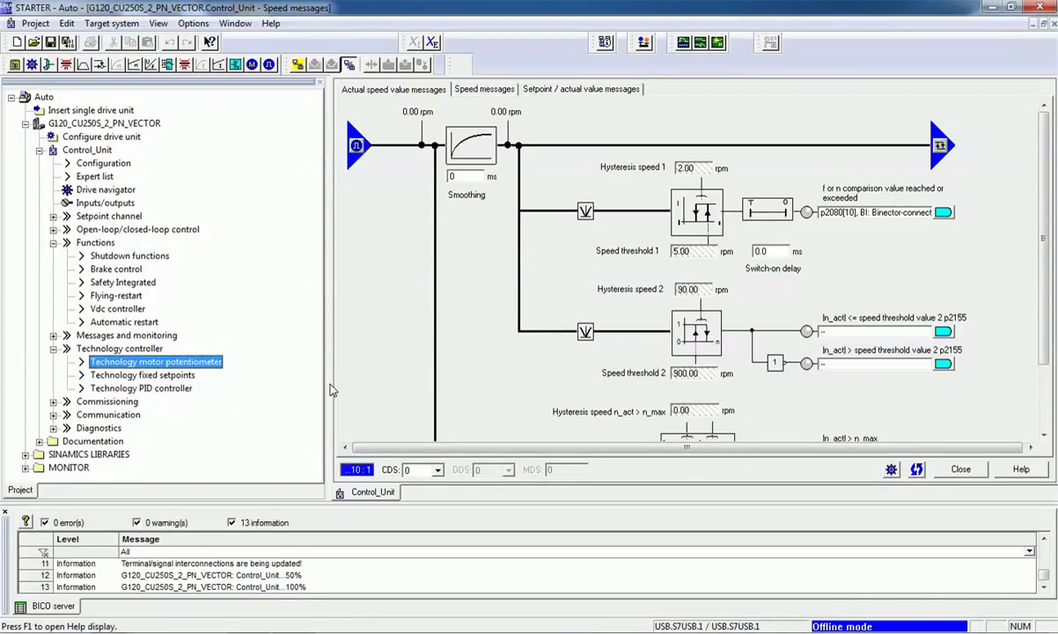
Drag the tree splitter left, then collapse the Functions and Control_Unit branches
{"action": "left_click_drag", "start_coordinate": [327, 385], "coordinate": [234, 384]}
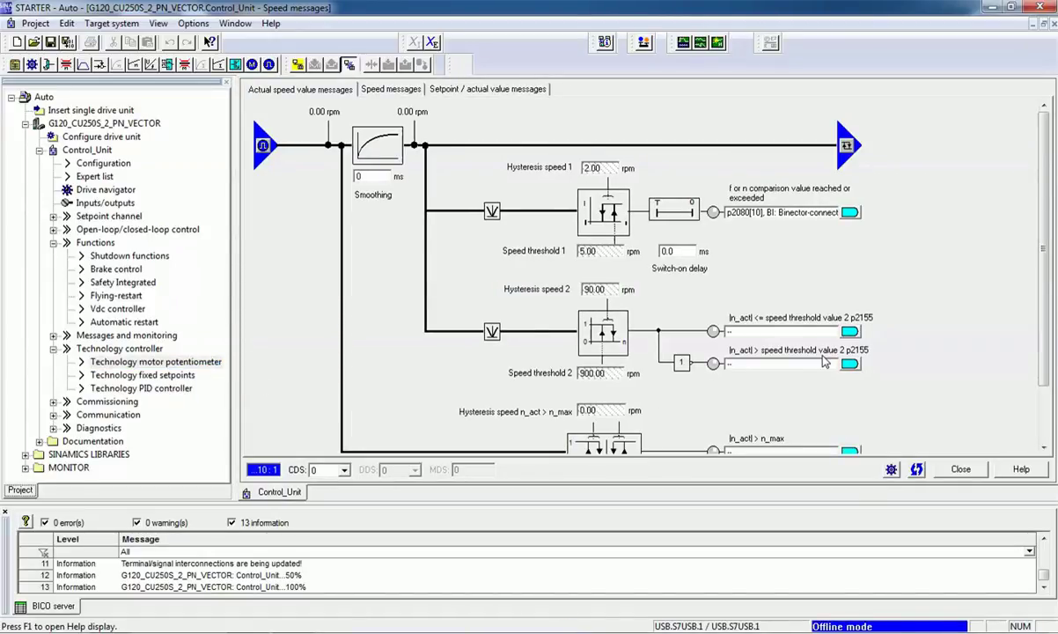
{"action": "left_click", "coordinate": [1046, 288]}
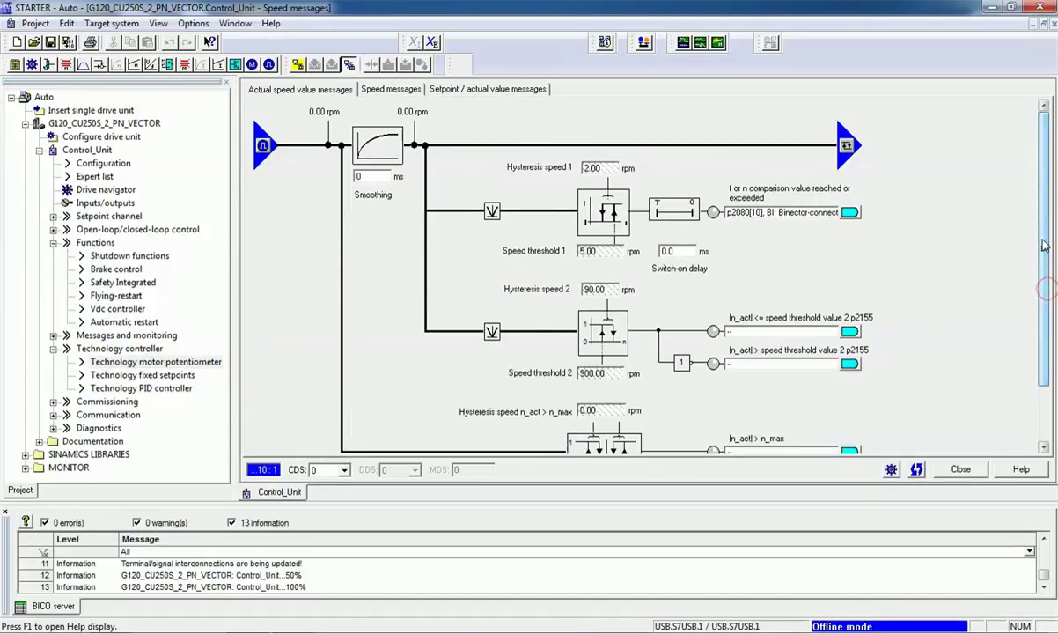
{"action": "left_click", "coordinate": [53, 242]}
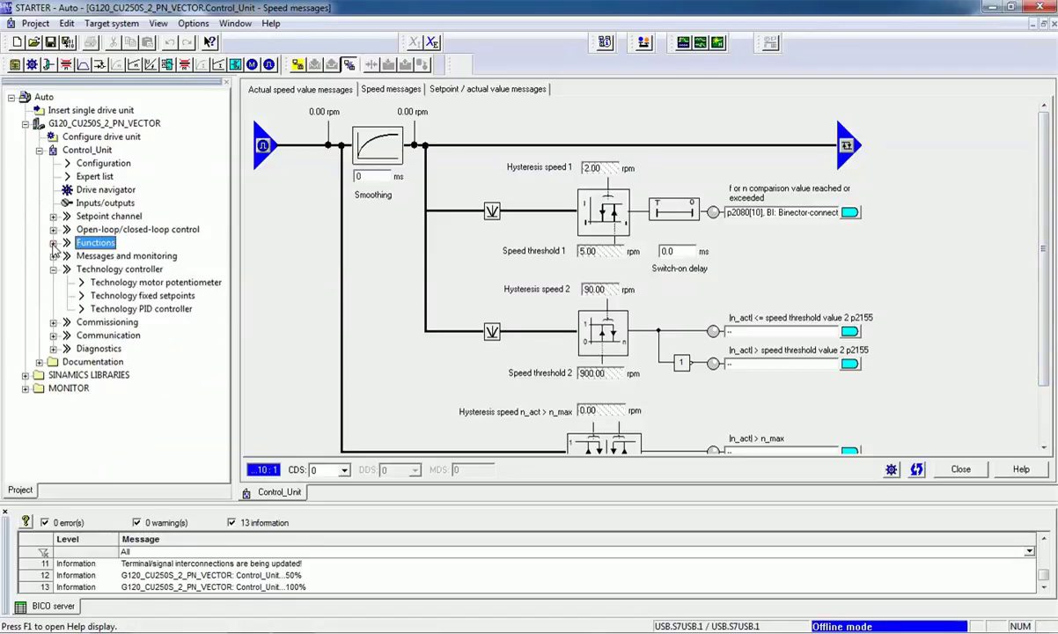
{"action": "left_click", "coordinate": [39, 151]}
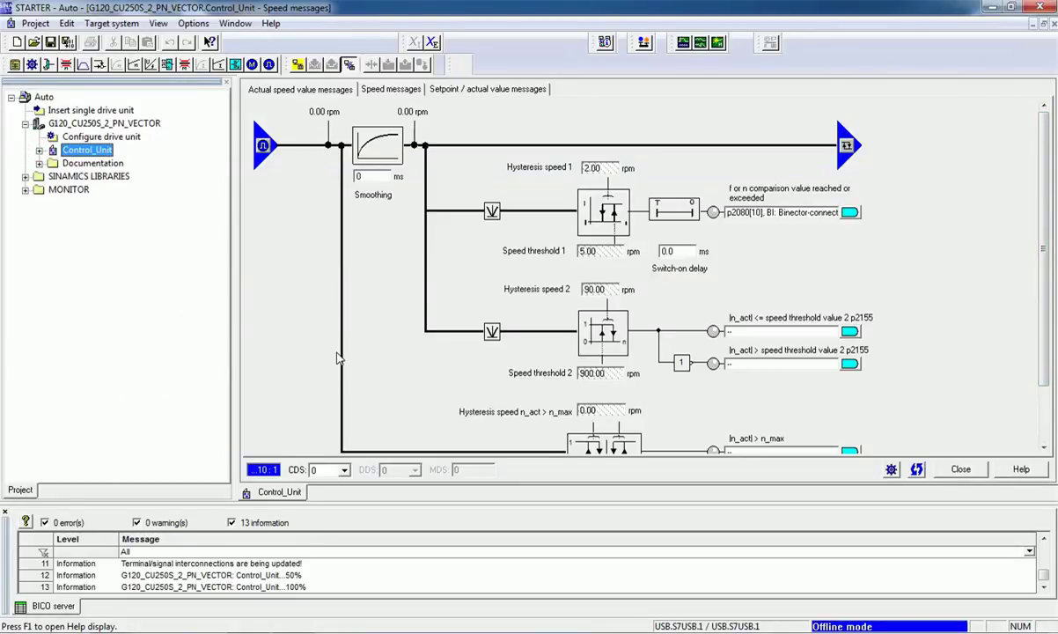